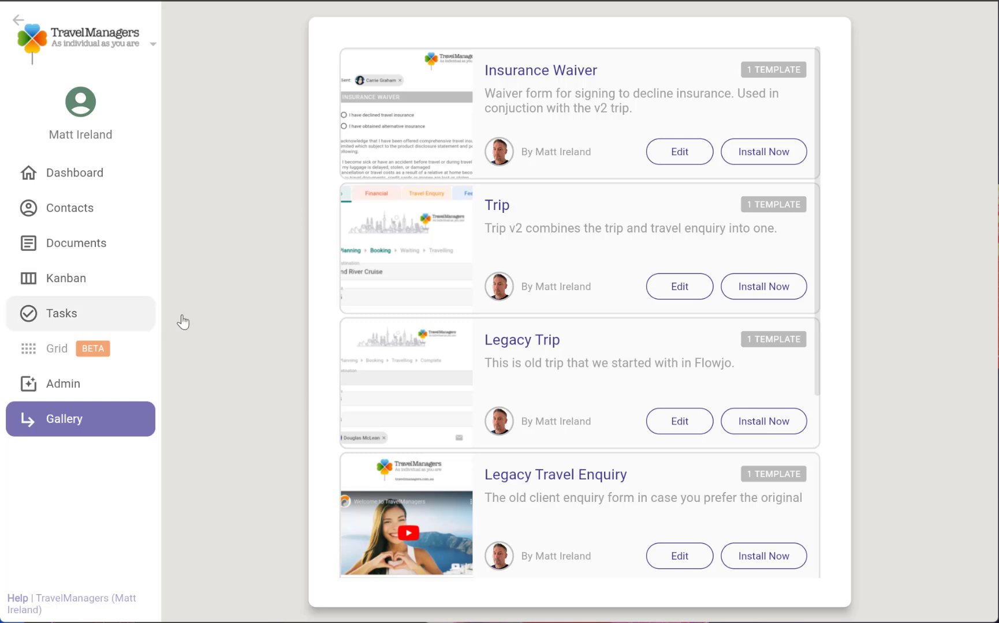
Add a new Trip document to the client's contact record, opened from the contacts list
{"action": "left_click", "coordinate": [68, 252]}
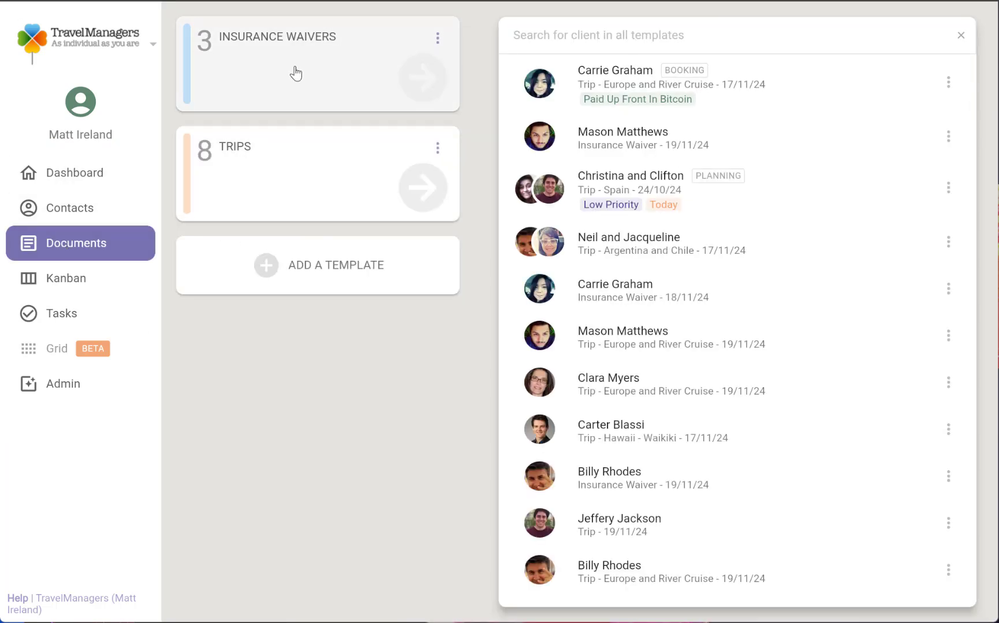
{"action": "left_click", "coordinate": [70, 218]}
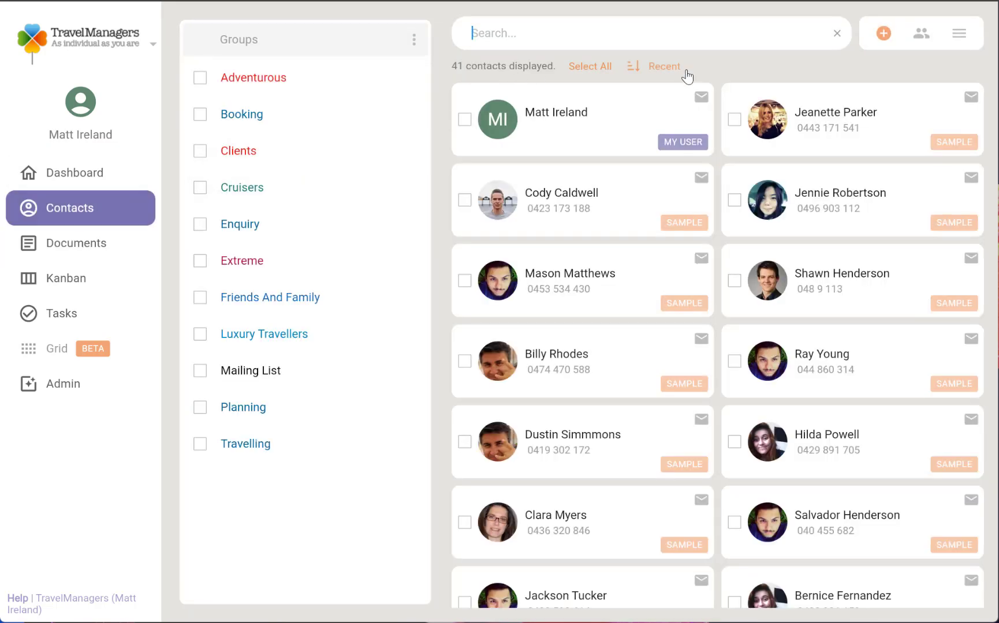
{"action": "scroll", "coordinate": [559, 318], "scroll_direction": "down", "scroll_amount": 5}
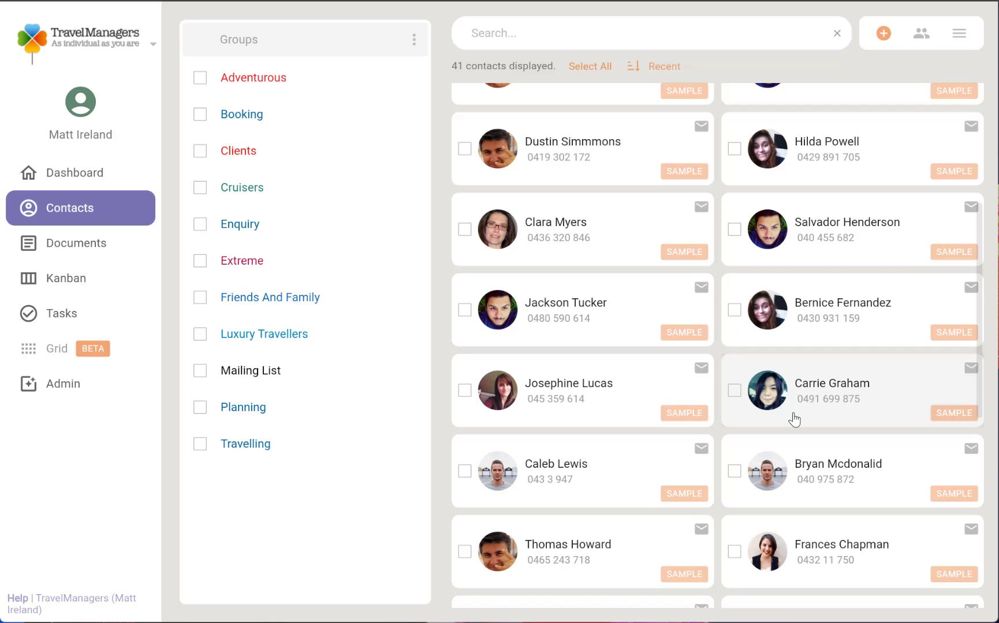
{"action": "left_click", "coordinate": [814, 466]}
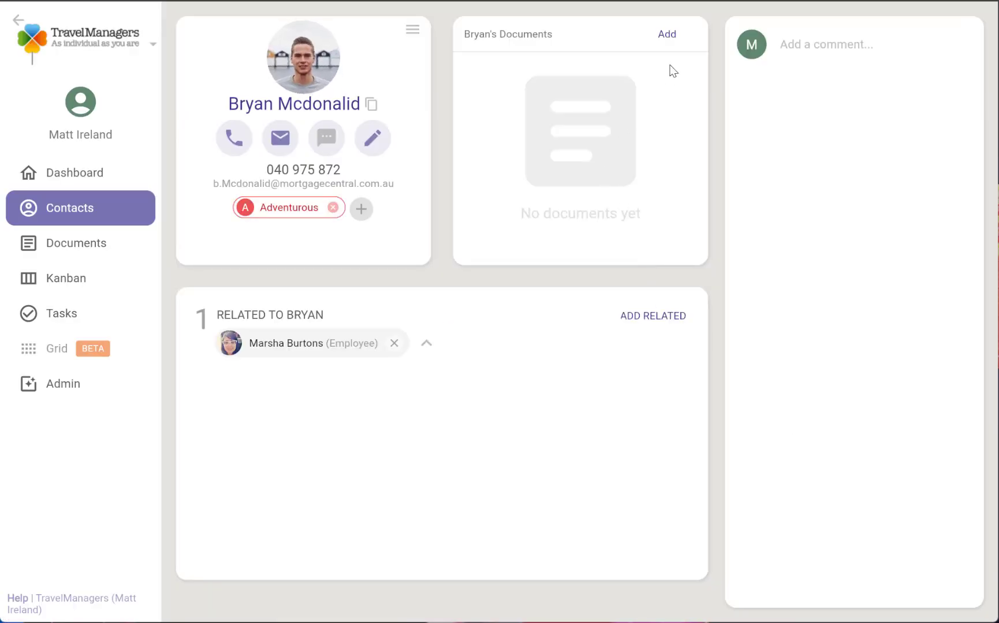
{"action": "left_click", "coordinate": [673, 40]}
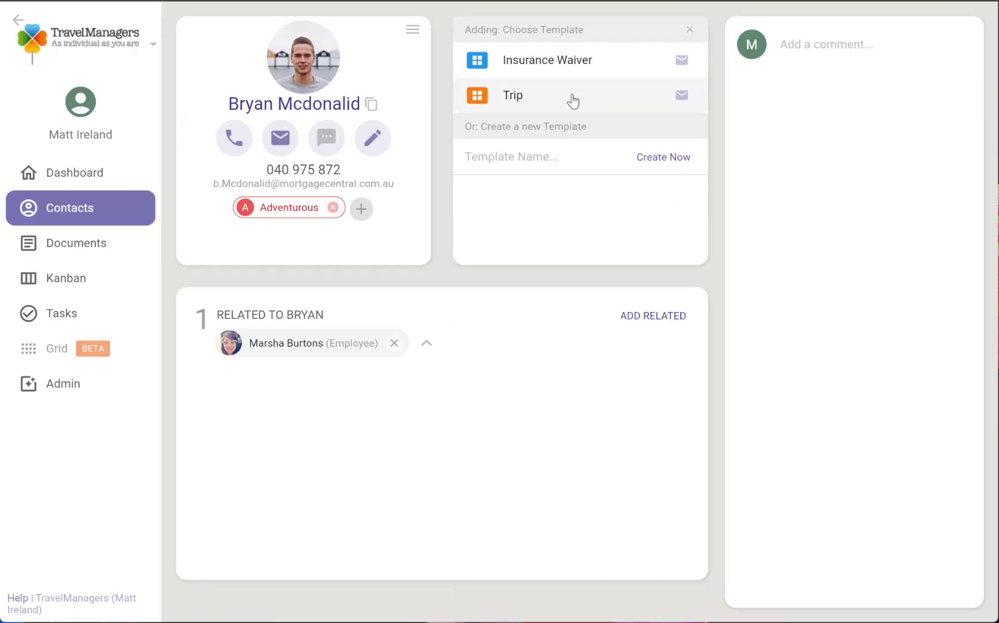
{"action": "left_click", "coordinate": [556, 98]}
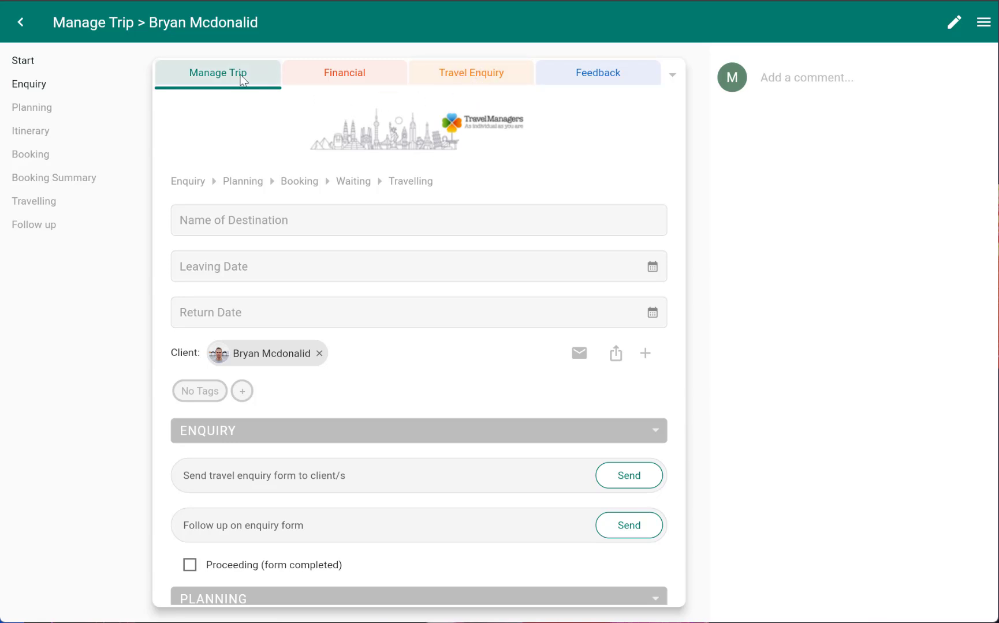
Paste Europe and River Cruise as the destination name and set the leaving date to 22 November 2024
{"action": "left_click", "coordinate": [233, 224]}
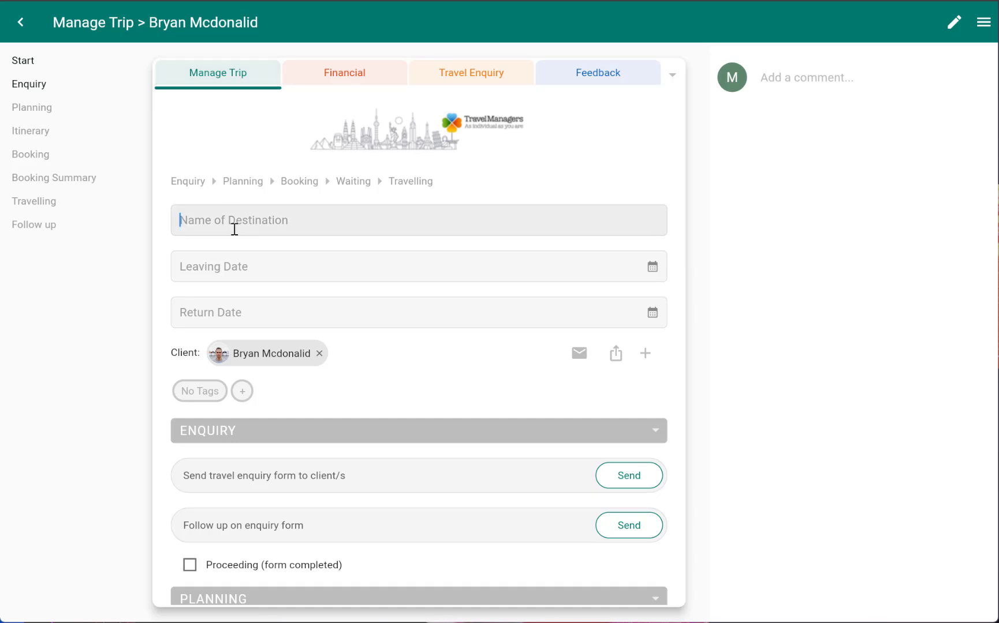
{"action": "type", "text": "Europe and River Cruise"}
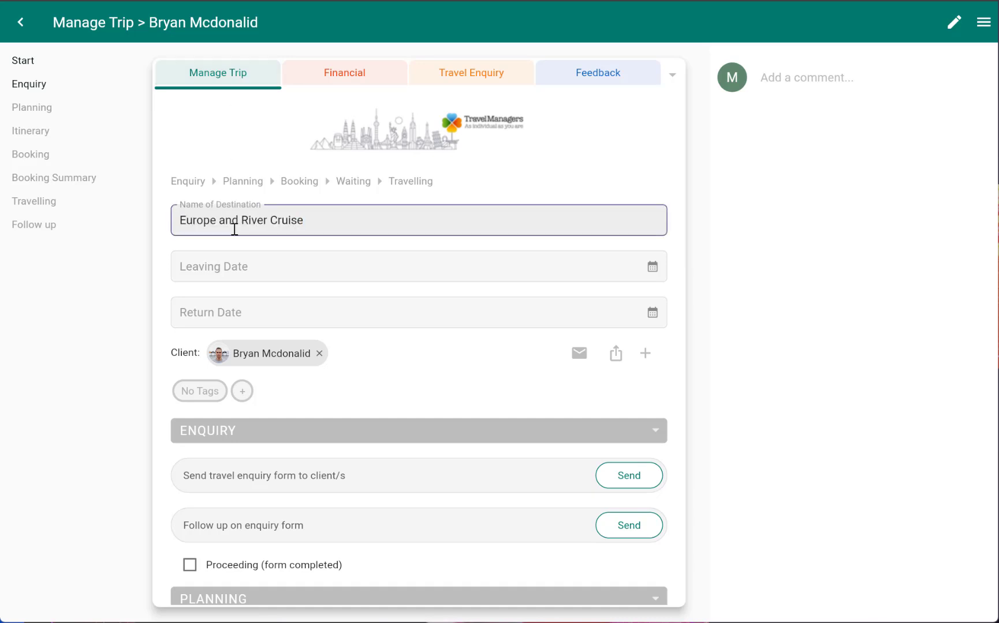
{"action": "left_click", "coordinate": [652, 270]}
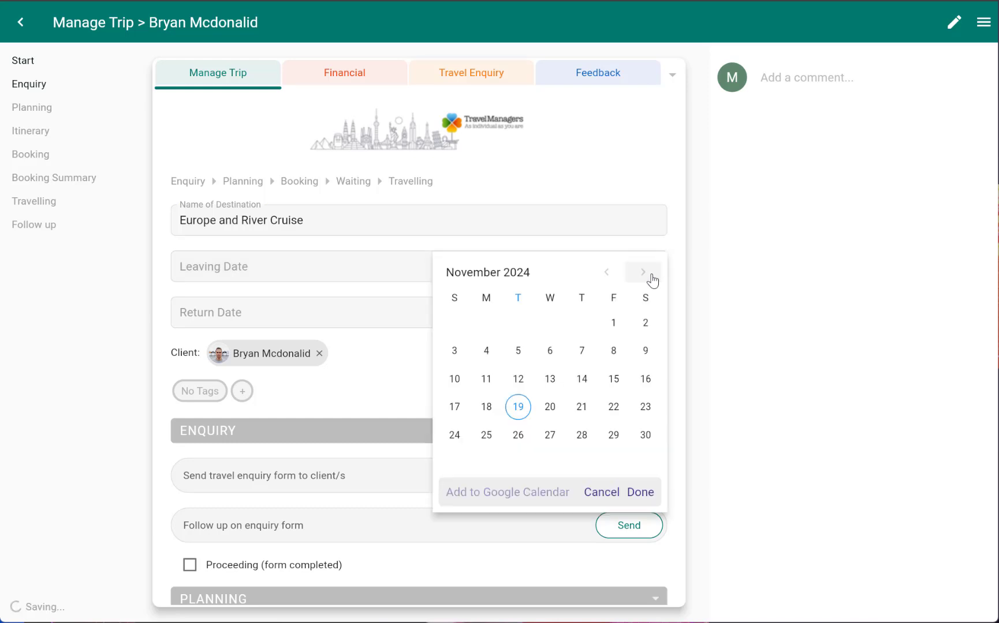
{"action": "left_click", "coordinate": [613, 407]}
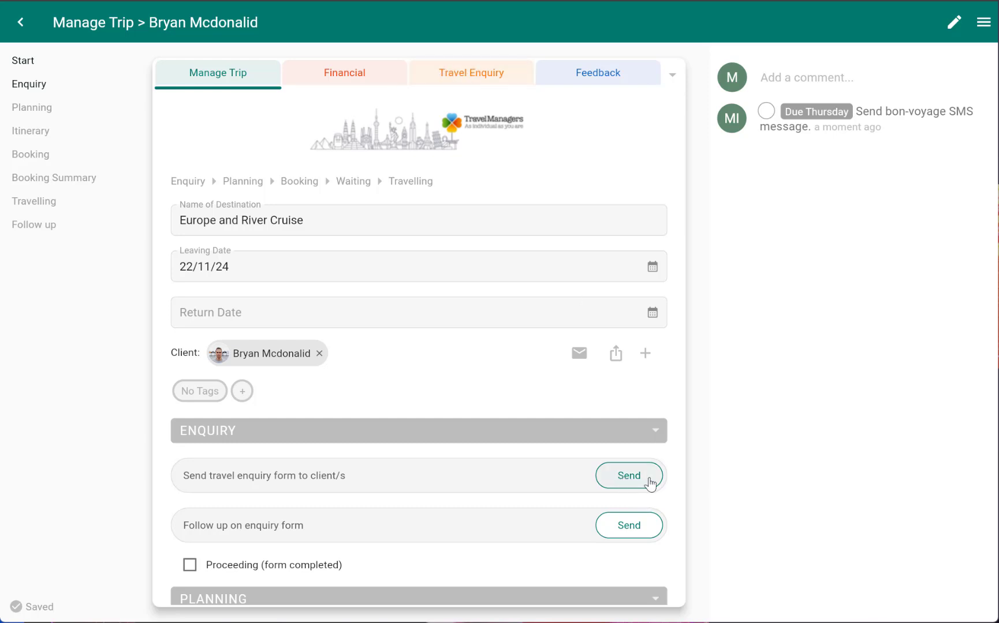
In the travel enquiry, mark that the client heard through a referral and enter the referrer's full name
{"action": "left_click", "coordinate": [438, 79]}
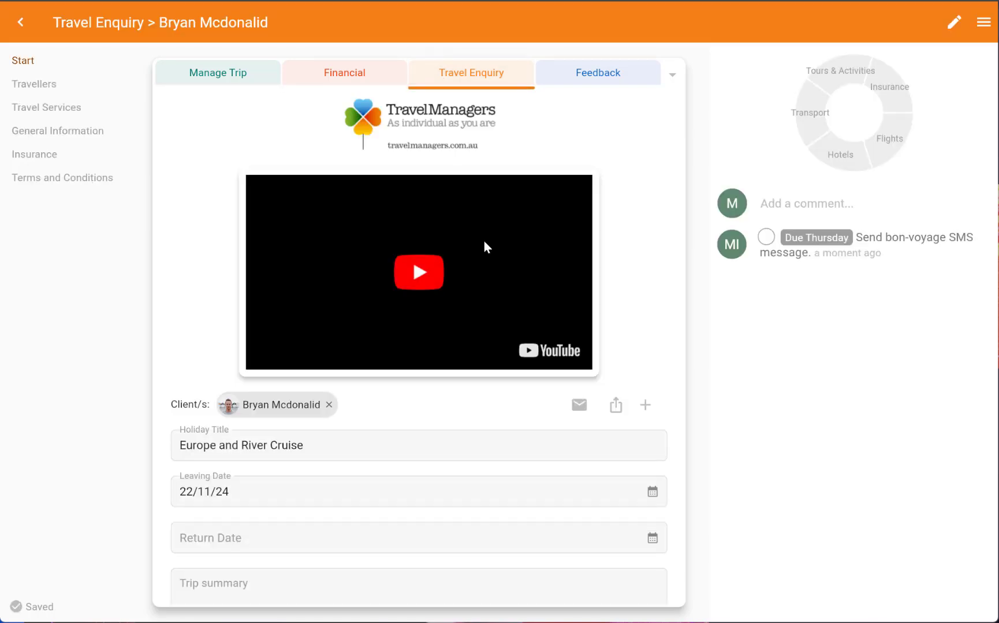
{"action": "scroll", "coordinate": [483, 241], "scroll_direction": "down", "scroll_amount": 3}
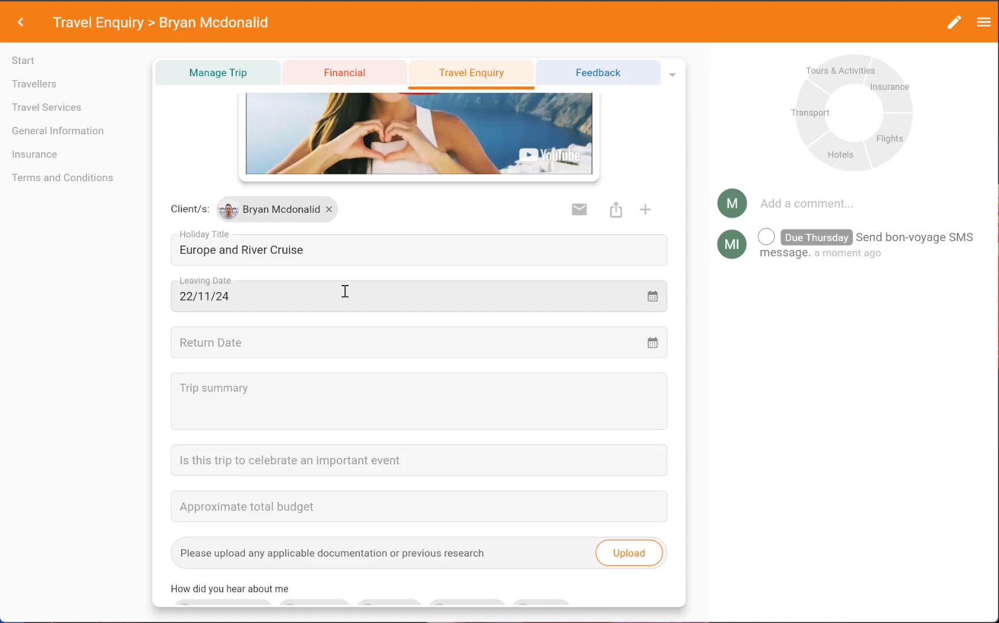
{"action": "scroll", "coordinate": [345, 291], "scroll_direction": "down", "scroll_amount": 3}
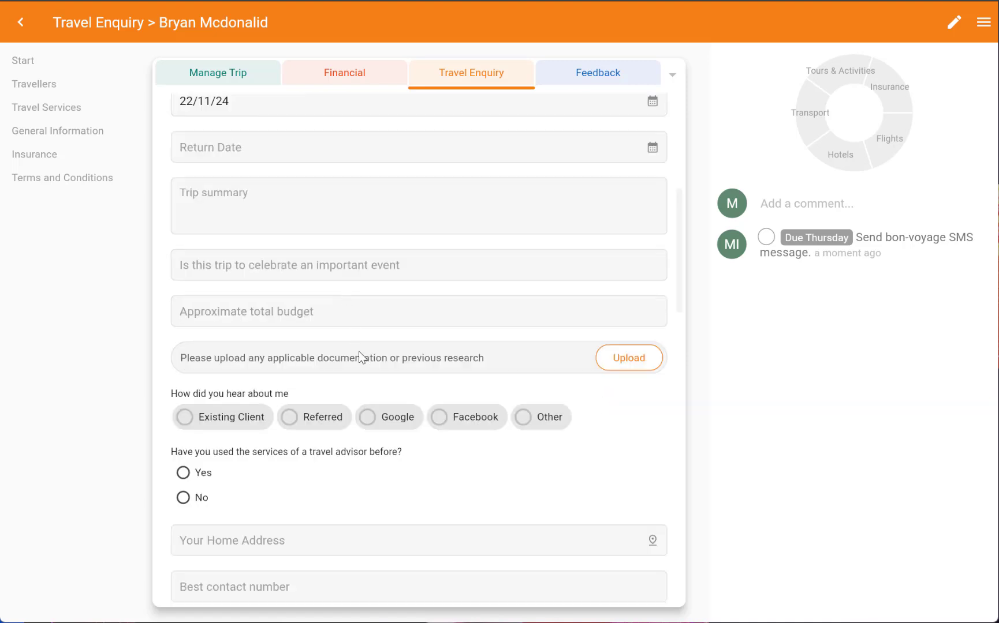
{"action": "left_click", "coordinate": [328, 417]}
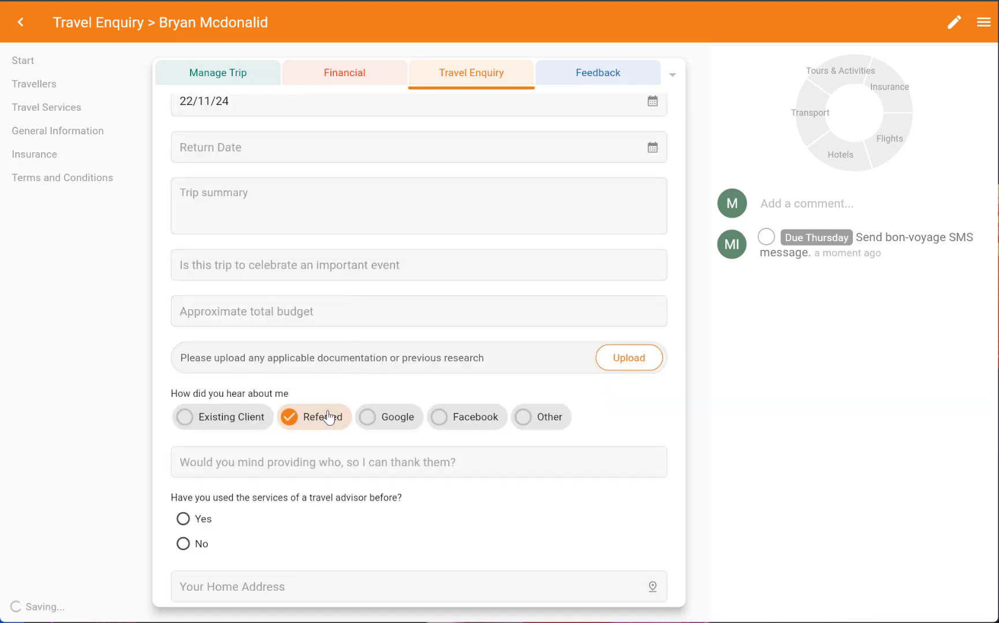
{"action": "left_click", "coordinate": [333, 464]}
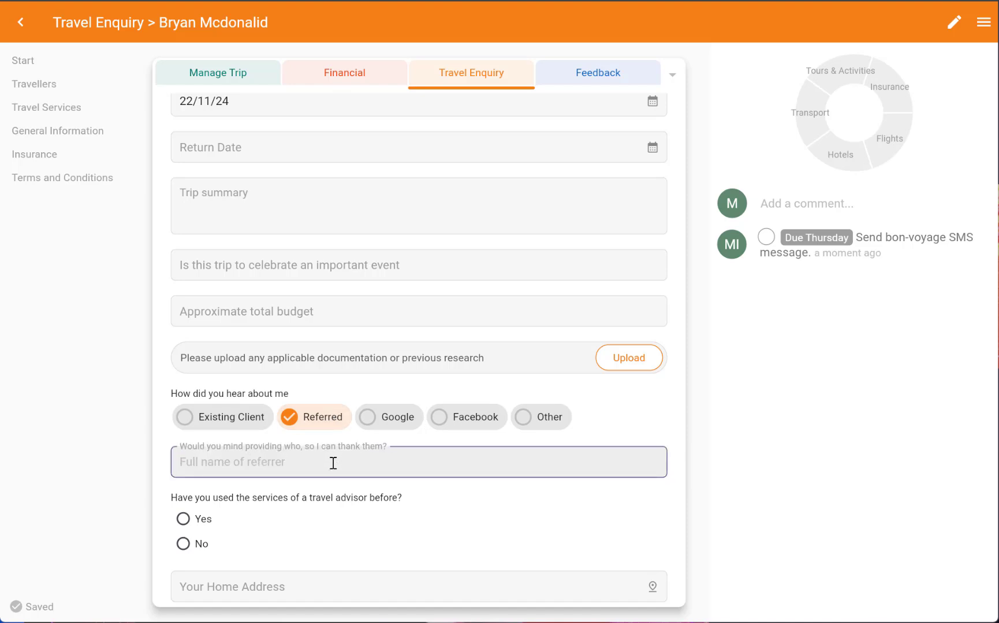
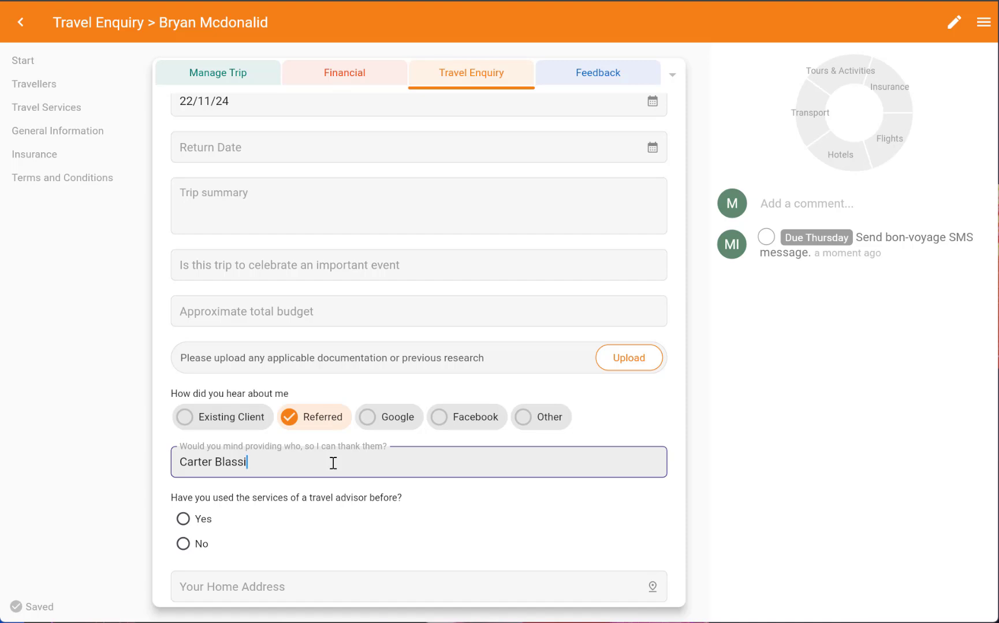
Select Flights, Hotels and Insurance as the travel services the client wants help with
{"action": "scroll", "coordinate": [386, 432], "scroll_direction": "down", "scroll_amount": 8}
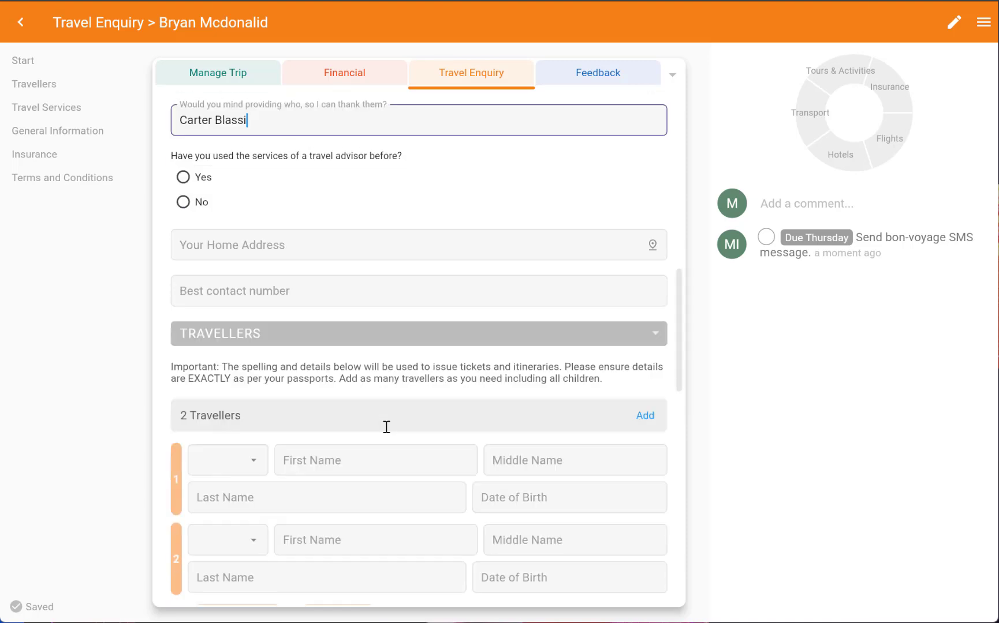
{"action": "scroll", "coordinate": [450, 272], "scroll_direction": "down", "scroll_amount": 3}
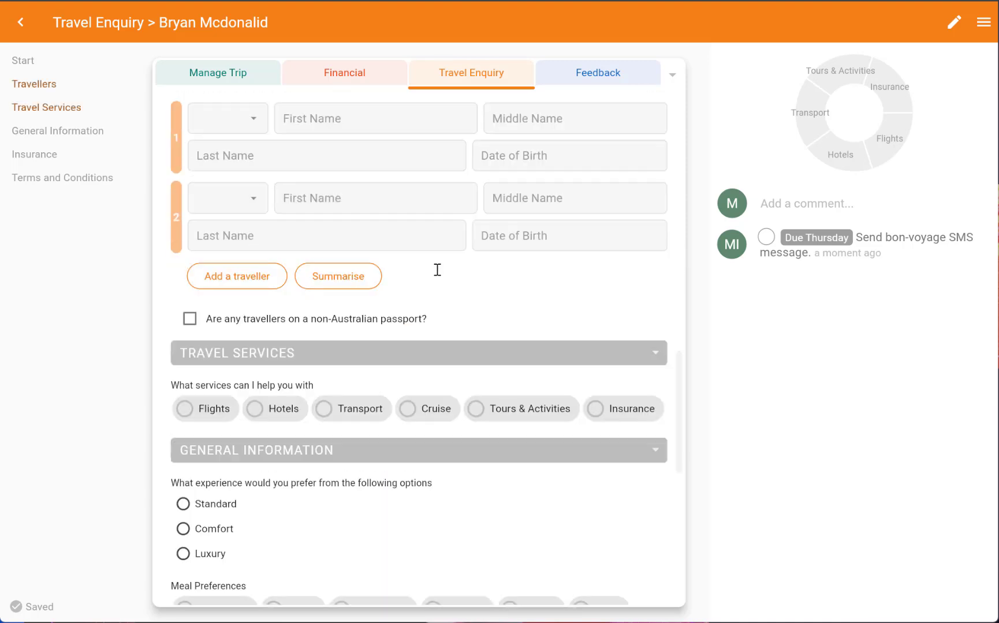
{"action": "left_click", "coordinate": [183, 408]}
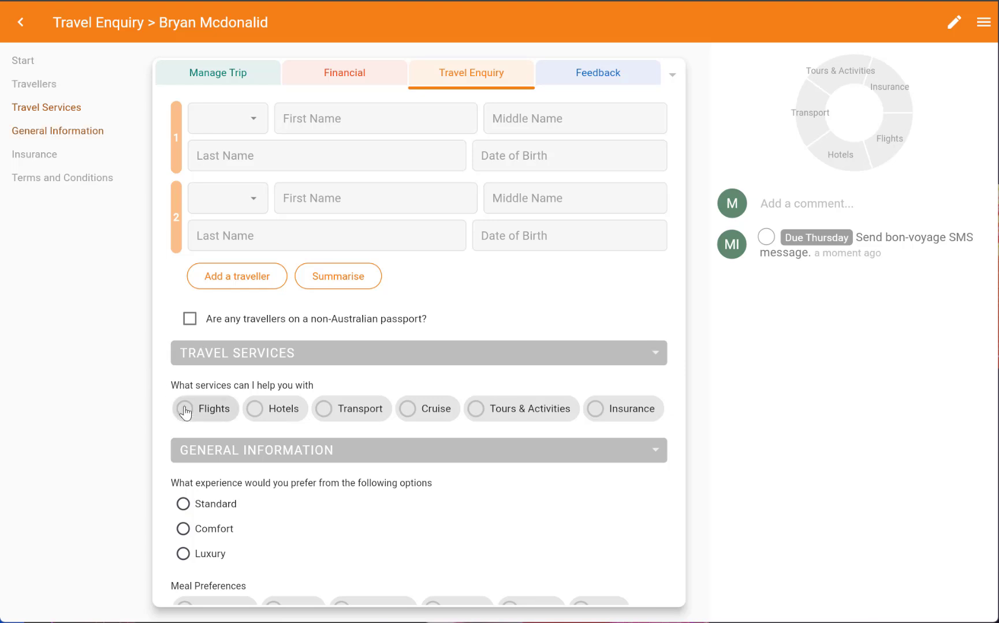
{"action": "left_click", "coordinate": [255, 411]}
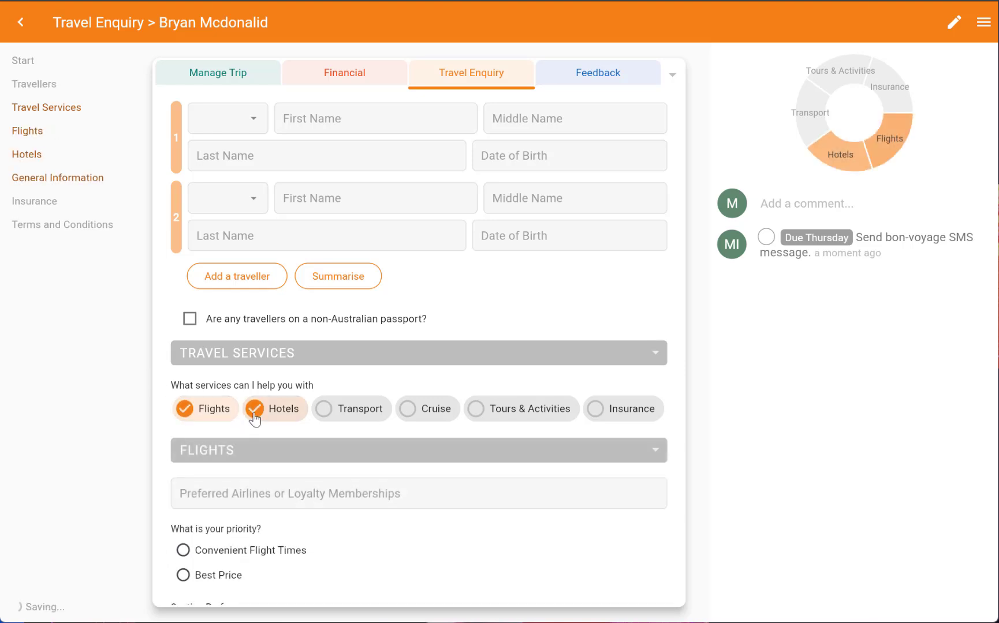
{"action": "left_click", "coordinate": [596, 411]}
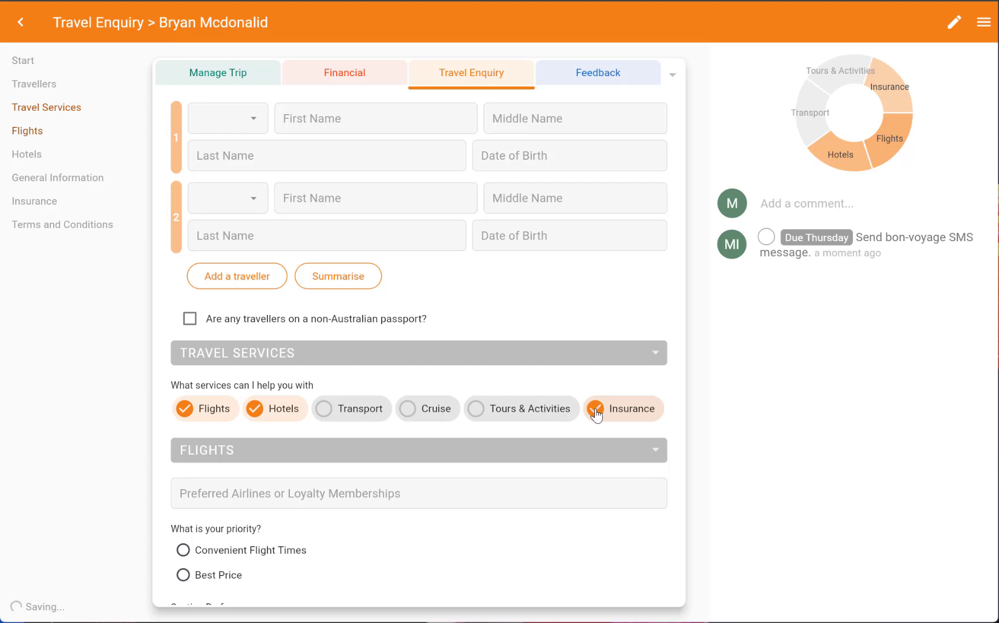
In the general information section, choose to have travel documents posted instead of emailed
{"action": "left_click", "coordinate": [44, 185]}
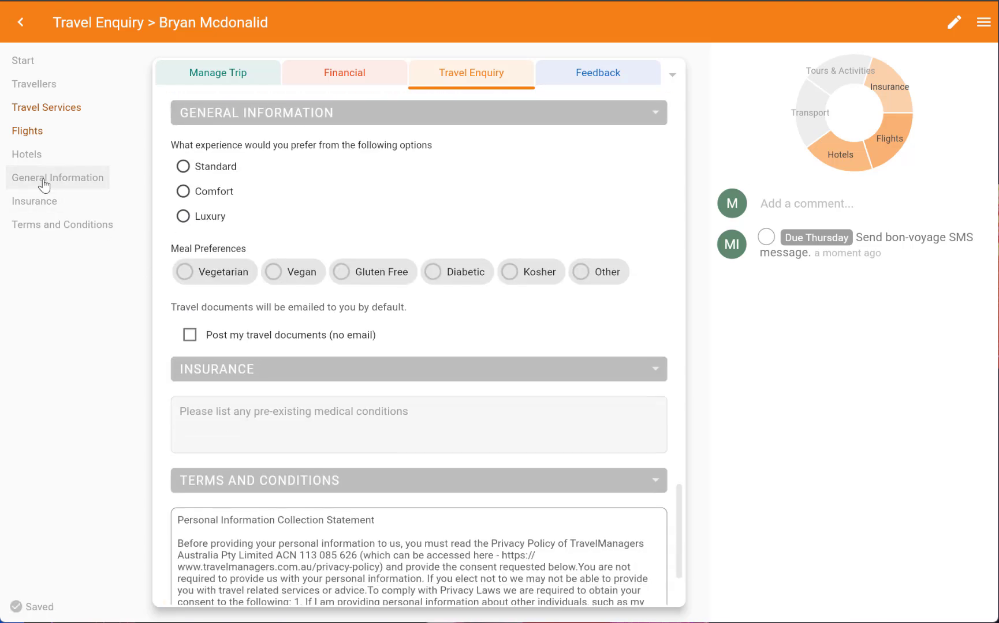
{"action": "left_click", "coordinate": [189, 335]}
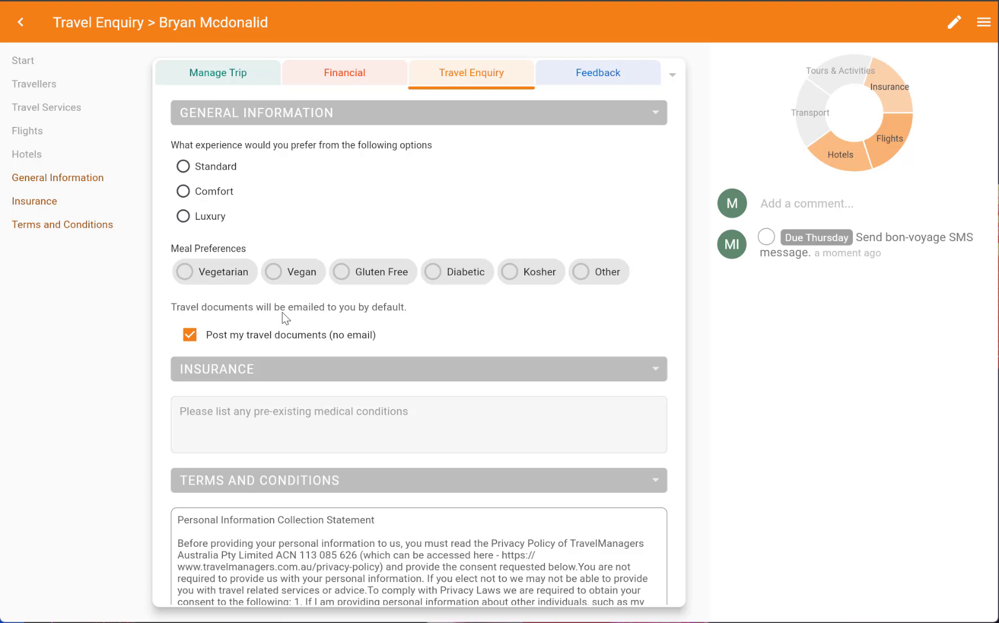
On the trip management form, set the referrer by searching the contacts and choosing the referring contact
{"action": "left_click", "coordinate": [239, 75]}
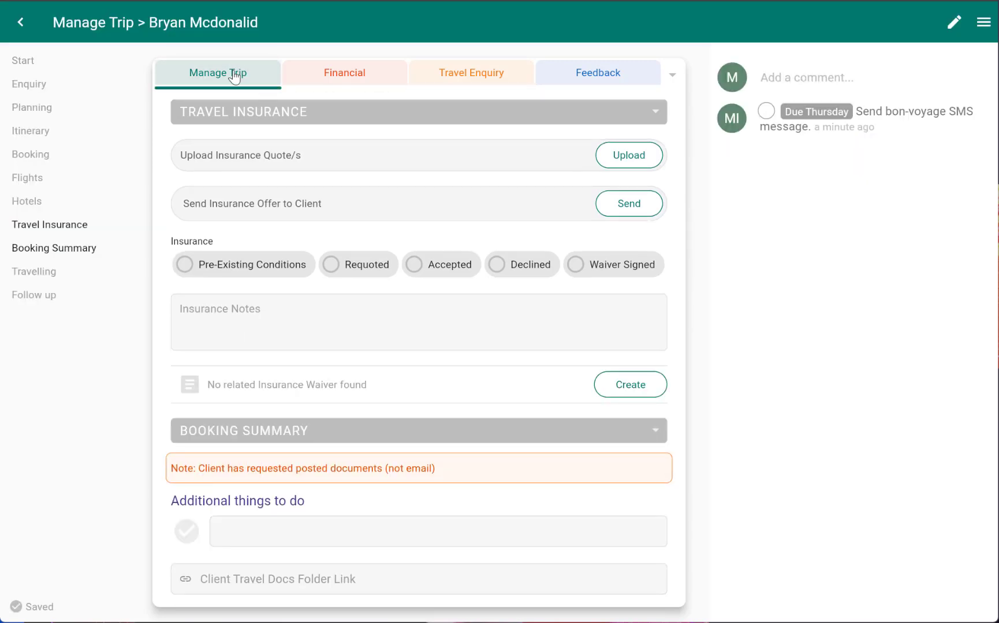
{"action": "left_click", "coordinate": [22, 66]}
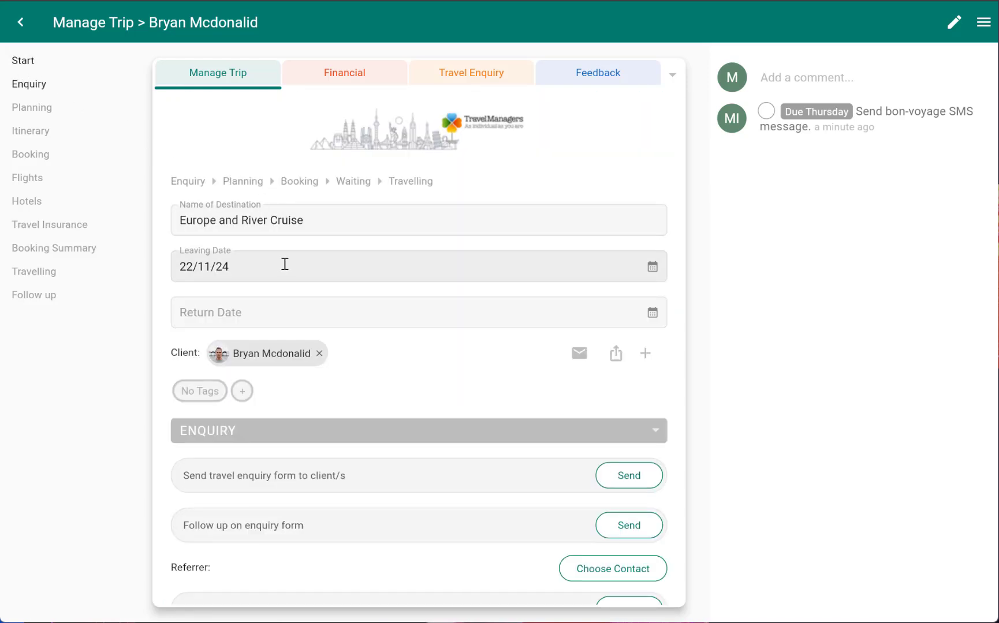
{"action": "scroll", "coordinate": [284, 264], "scroll_direction": "down", "scroll_amount": 4}
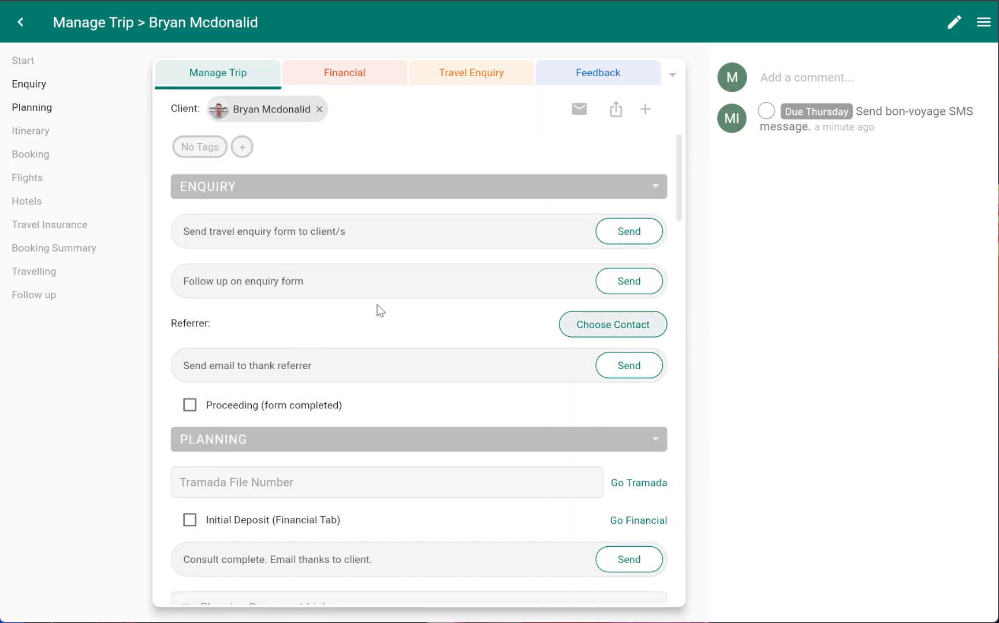
{"action": "left_click", "coordinate": [573, 333]}
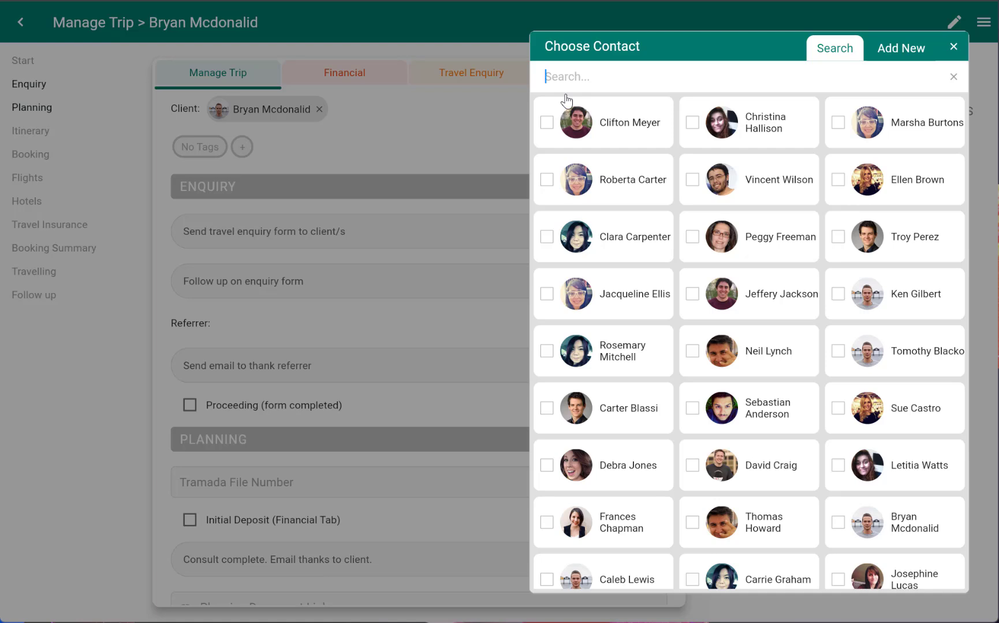
{"action": "type", "text": "carter"}
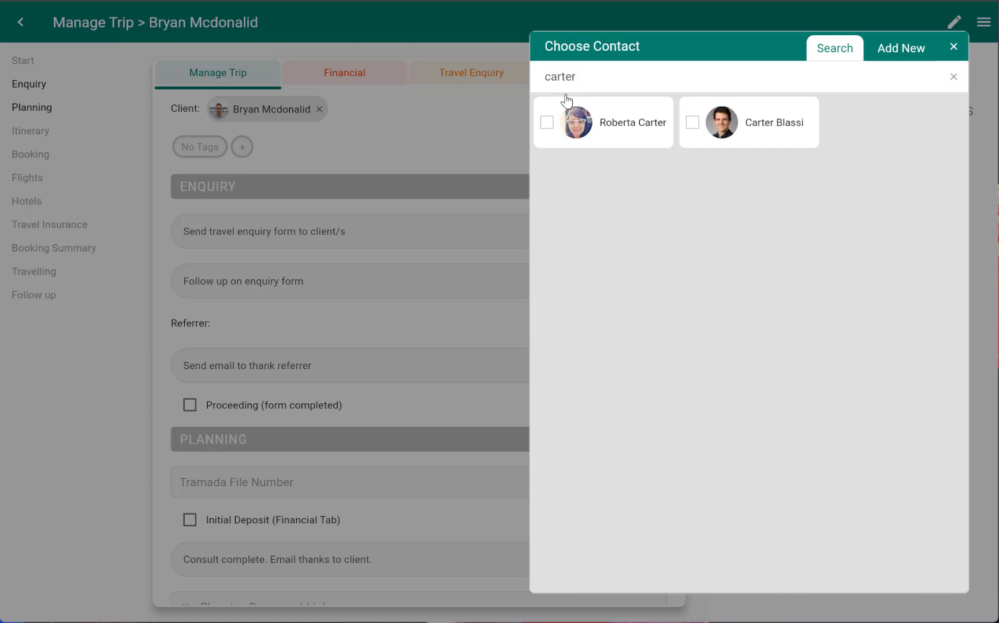
{"action": "left_click", "coordinate": [748, 133]}
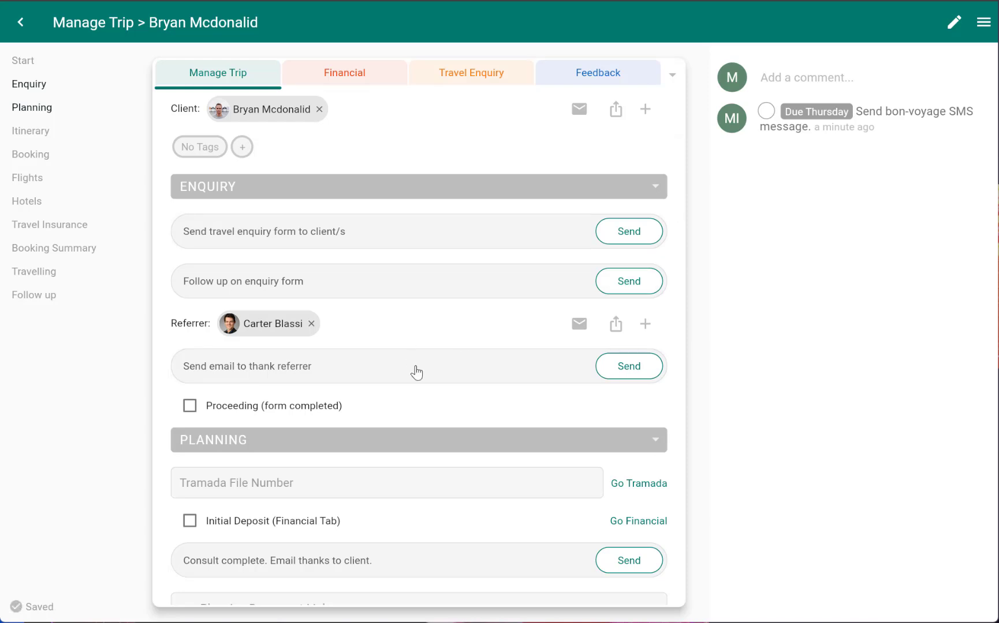
Open the thank-you email to the referrer and cancel it without sending
{"action": "left_click", "coordinate": [634, 373]}
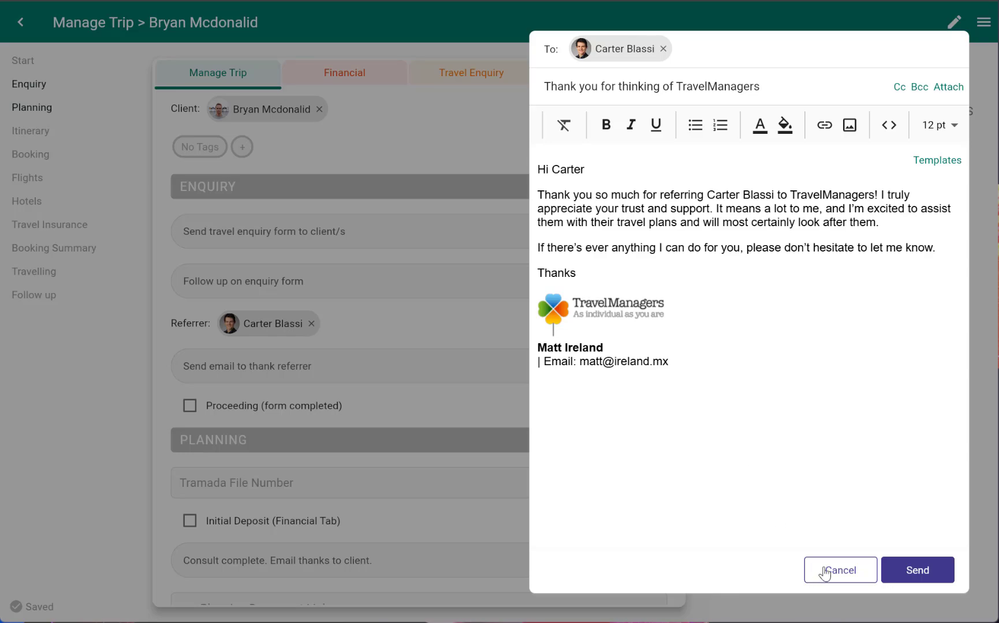
{"action": "left_click", "coordinate": [849, 577]}
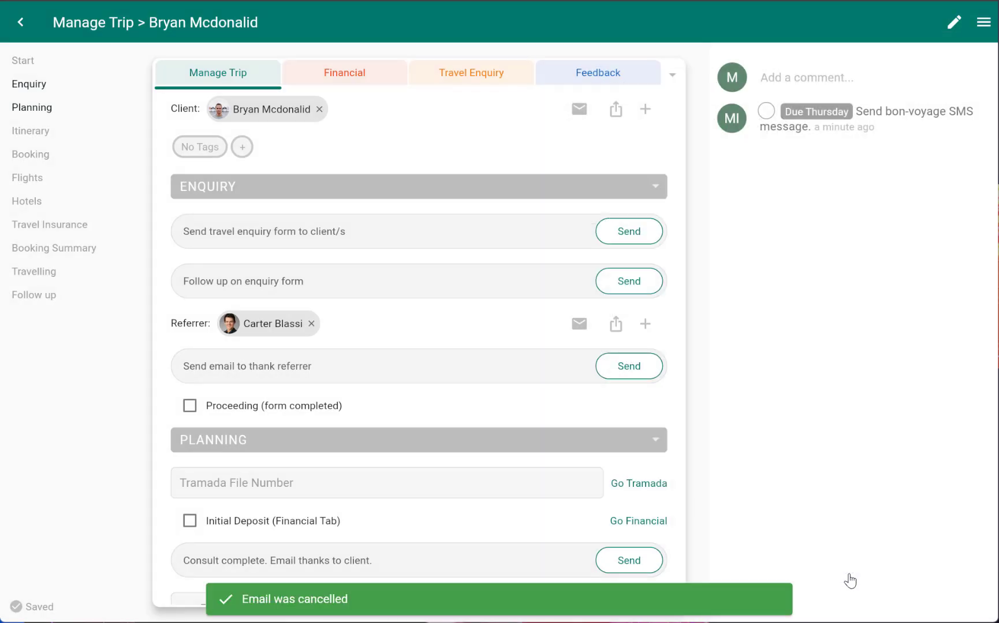
Review the posted-documents note in the booking summary section
{"action": "left_click", "coordinate": [26, 248]}
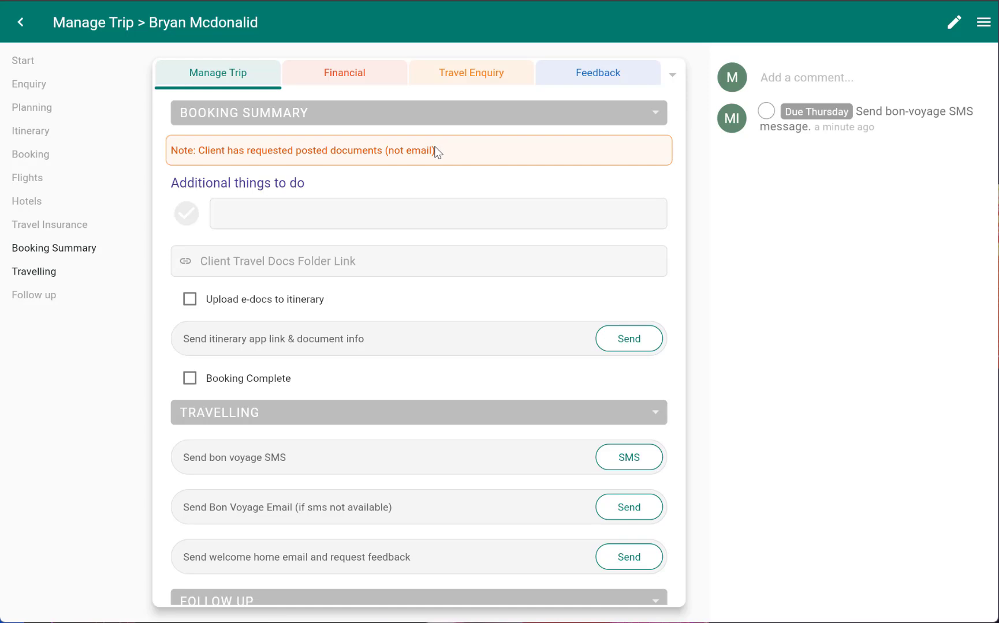
{"action": "left_click_drag", "start_coordinate": [435, 152], "coordinate": [194, 150]}
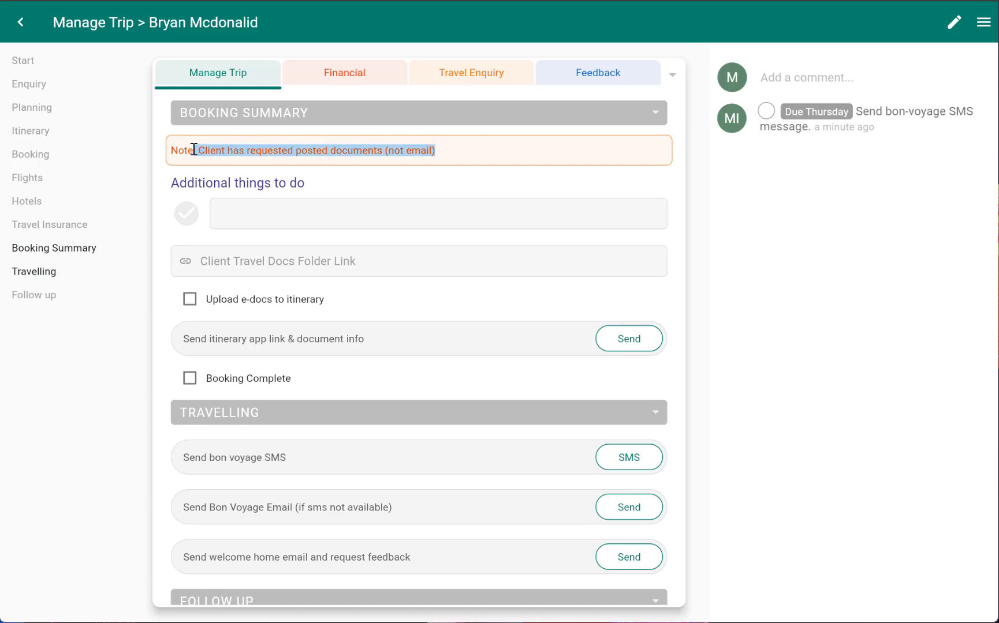
Upload document.pdf as the insurance quote in the travel insurance section
{"action": "left_click", "coordinate": [56, 229]}
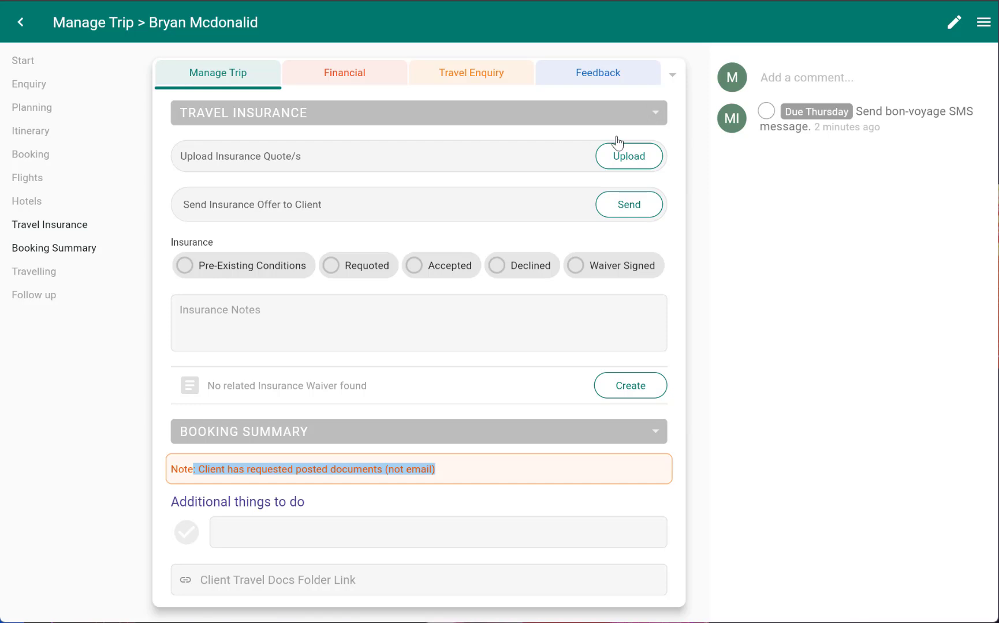
{"action": "left_click", "coordinate": [621, 160]}
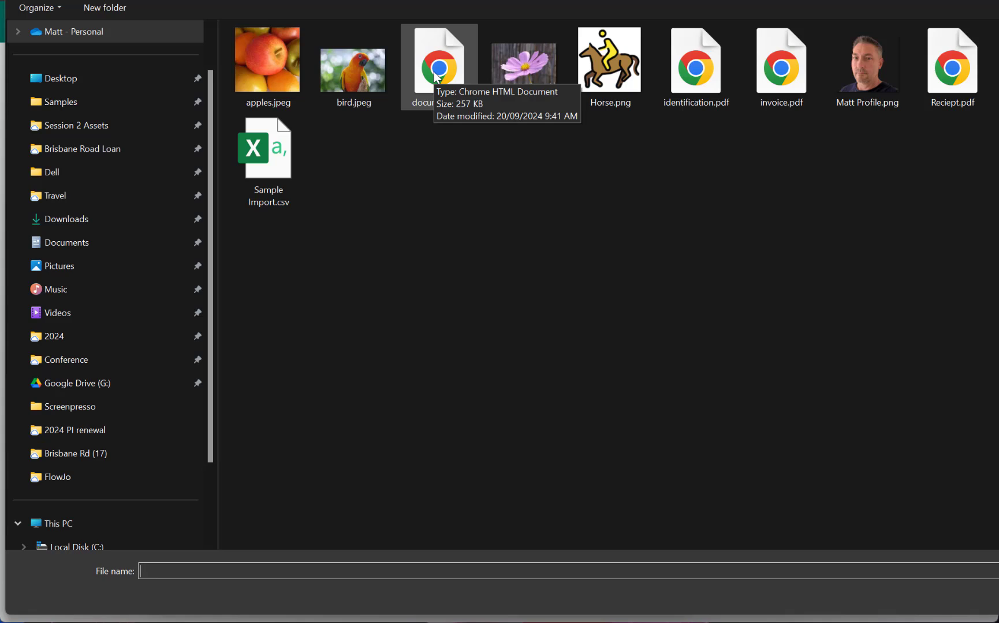
{"action": "left_click", "coordinate": [437, 75]}
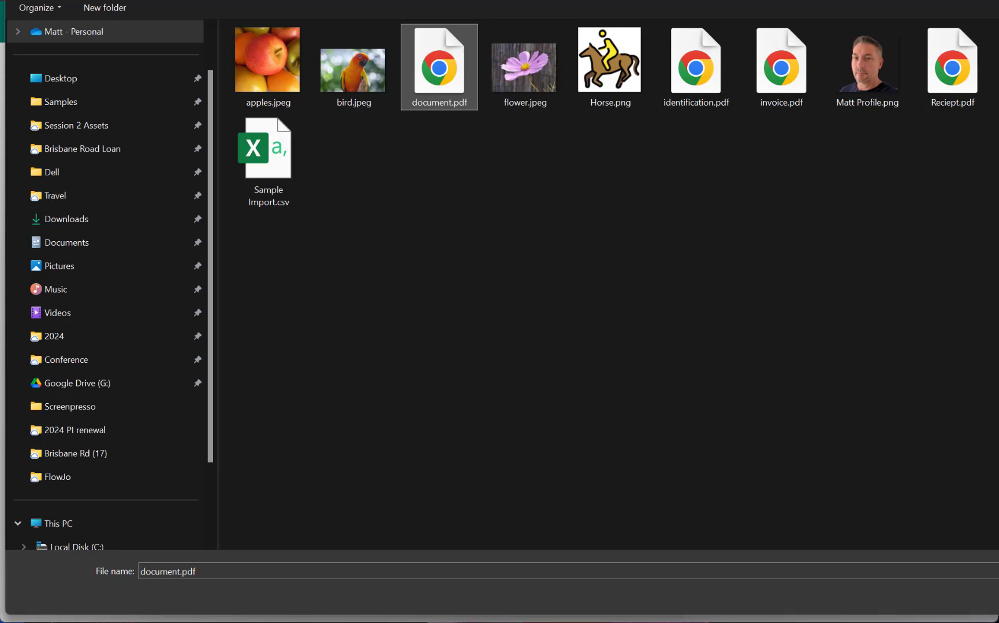
{"action": "key", "text": "Return"}
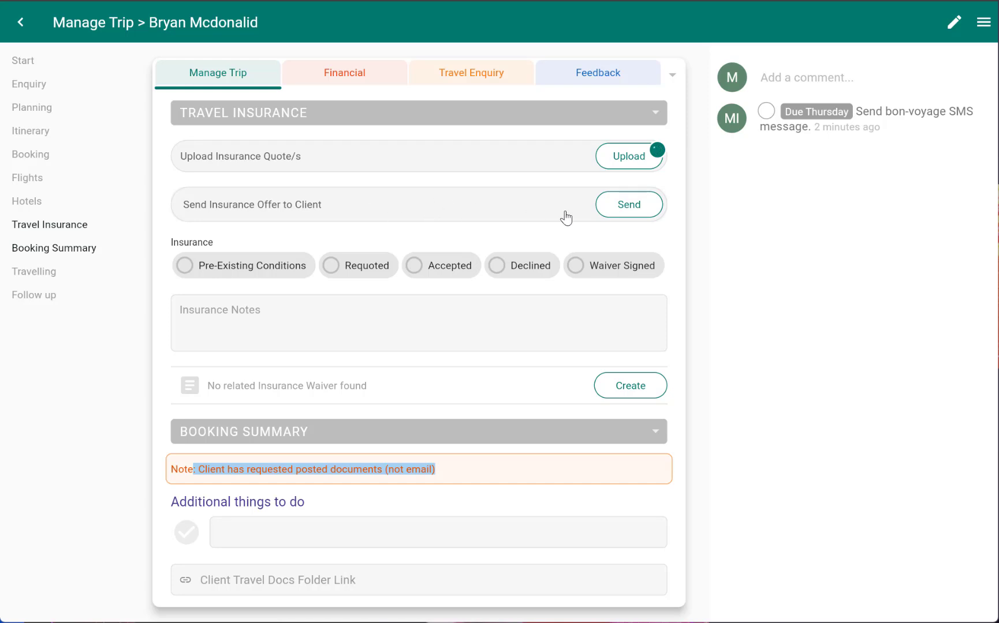
Open the insurance offer email to the client and preview the pre-existing medical conditions link
{"action": "left_click", "coordinate": [626, 208]}
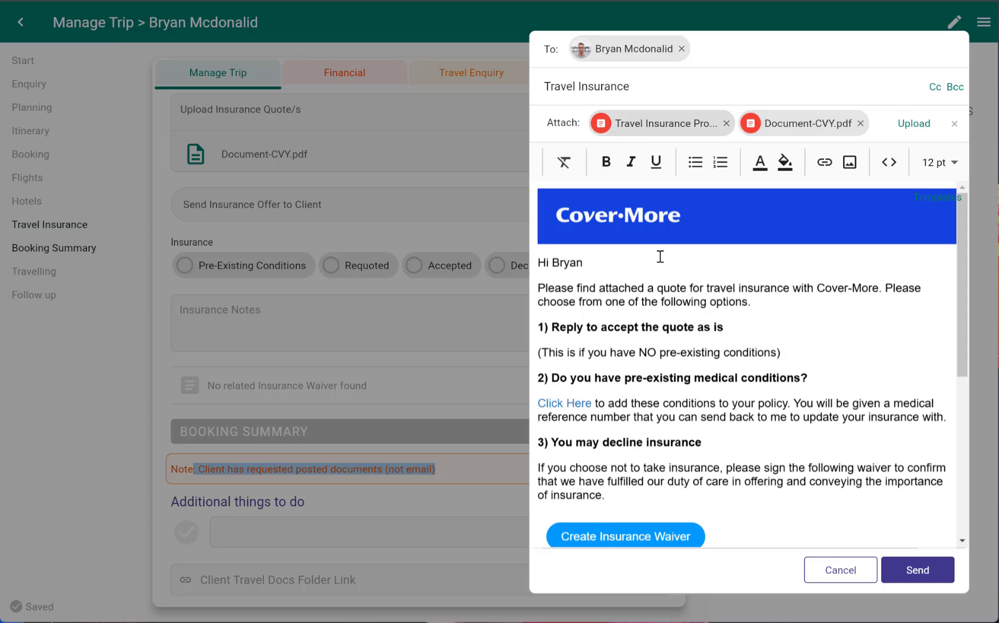
{"action": "scroll", "coordinate": [655, 272], "scroll_direction": "down", "scroll_amount": 2}
{"action": "scroll", "coordinate": [648, 299], "scroll_direction": "up", "scroll_amount": 2}
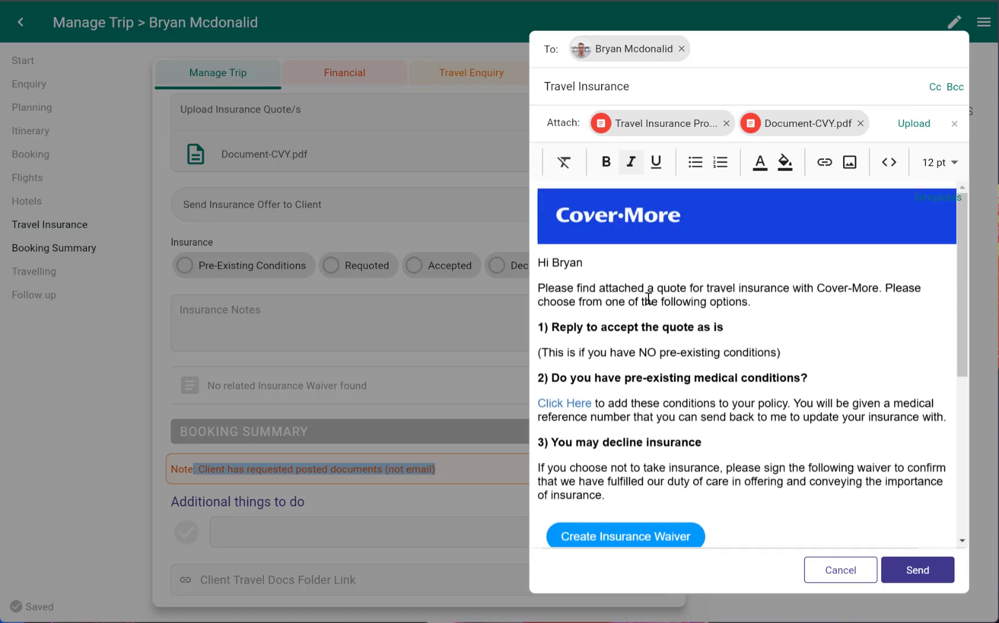
{"action": "scroll", "coordinate": [648, 299], "scroll_direction": "down", "scroll_amount": 4}
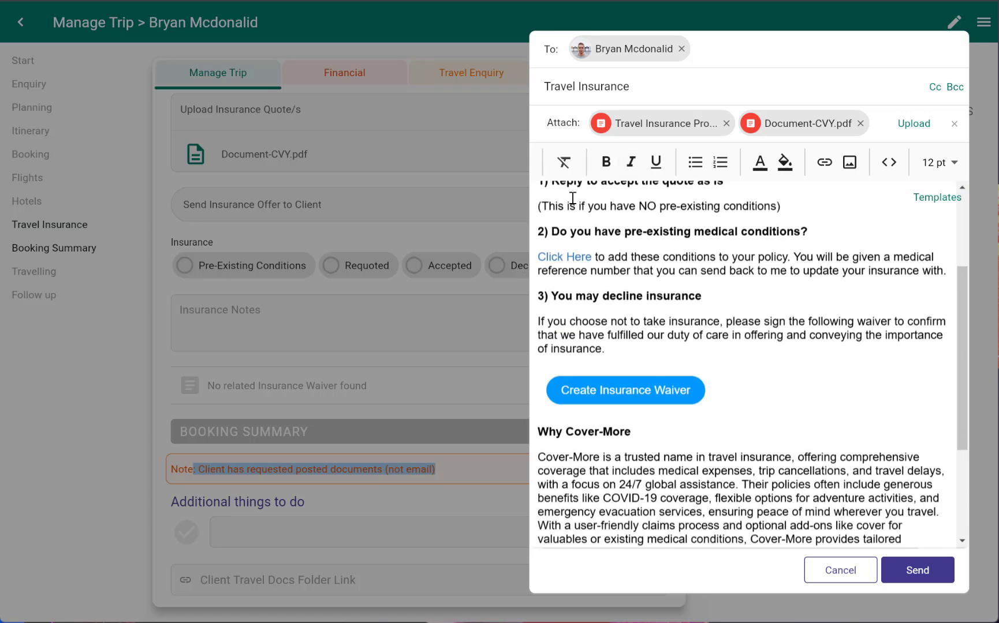
{"action": "left_click_drag", "start_coordinate": [576, 204], "coordinate": [738, 199]}
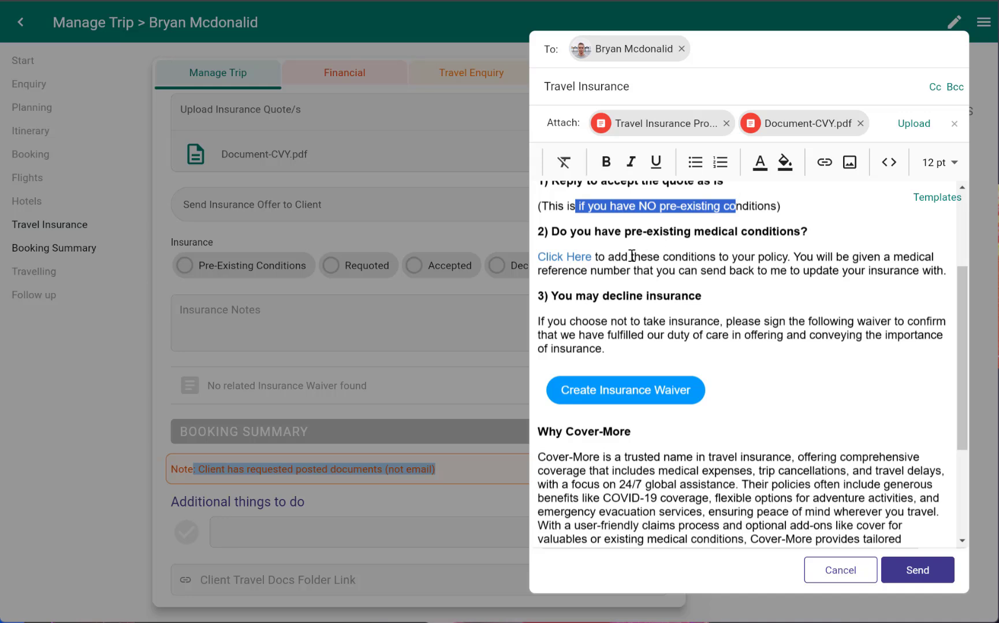
{"action": "left_click", "coordinate": [574, 257]}
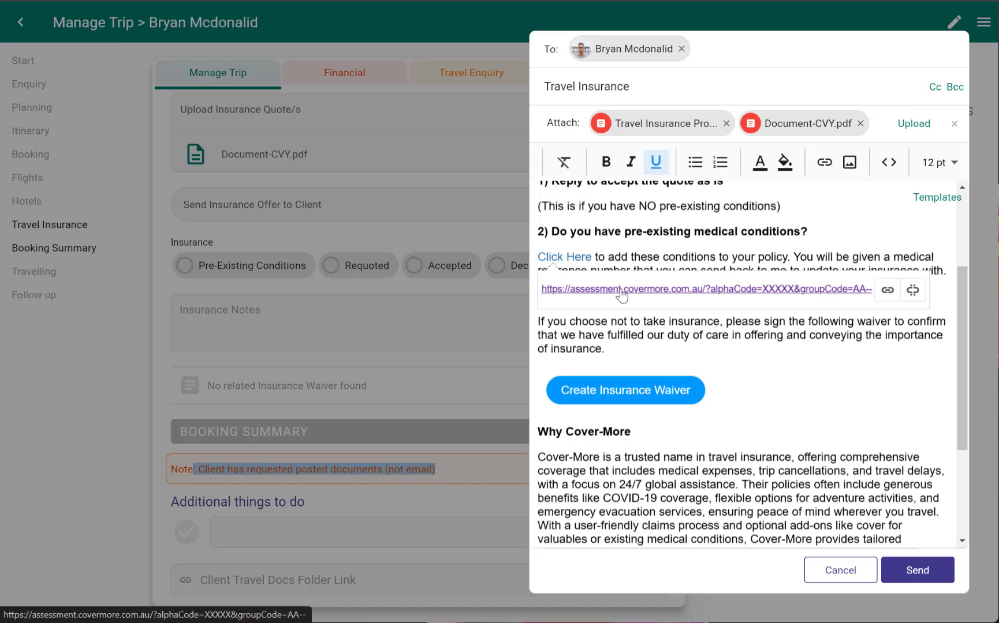
{"action": "left_click", "coordinate": [721, 290]}
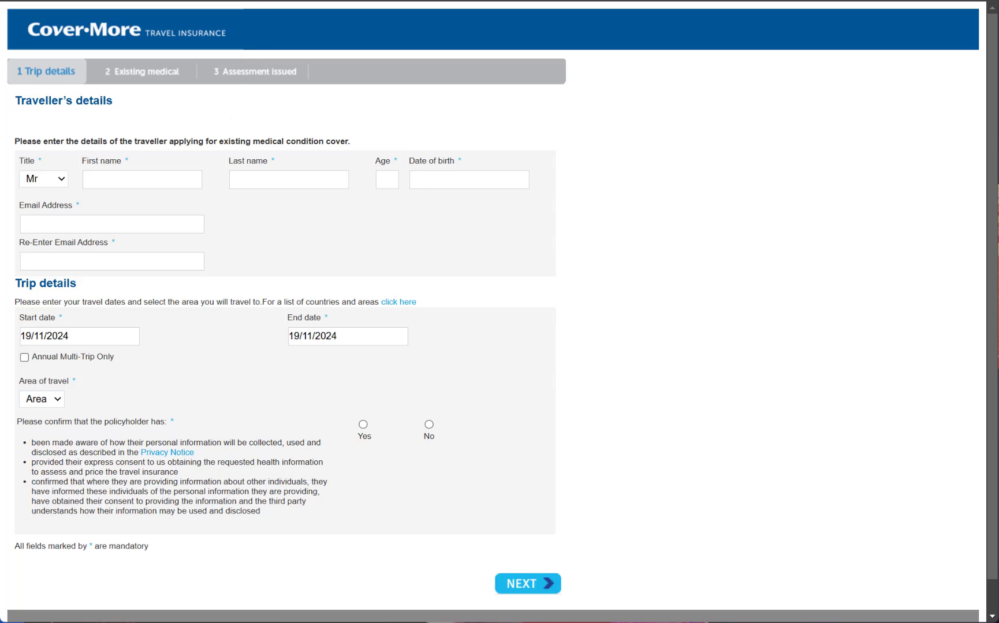
{"action": "key", "text": "ctrl+w"}
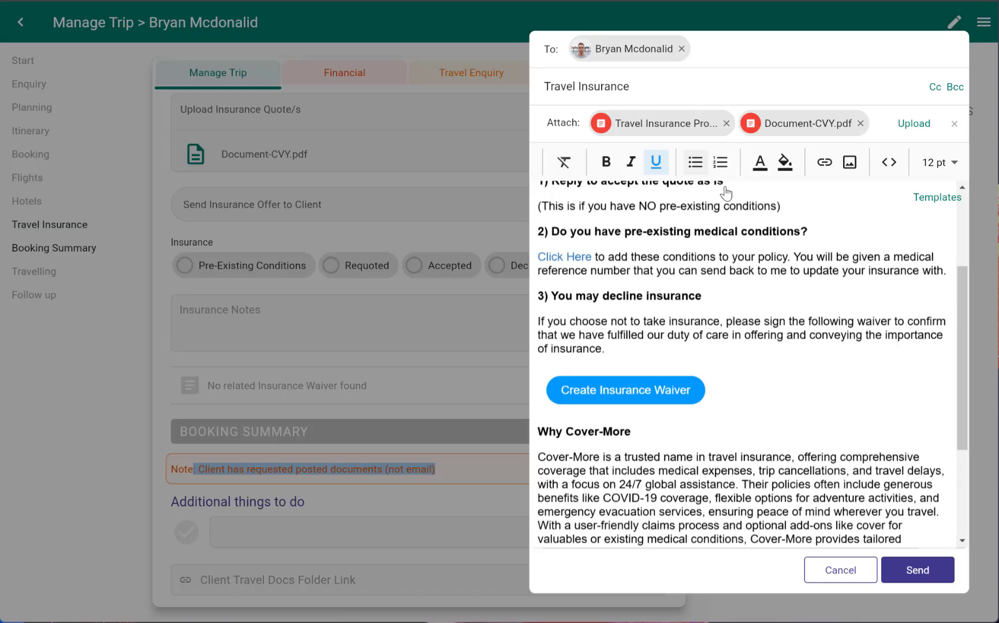
Open the Create Insurance Waiver link from the email and continue to the waiver form
{"action": "left_click", "coordinate": [579, 256]}
{"action": "left_click", "coordinate": [579, 256]}
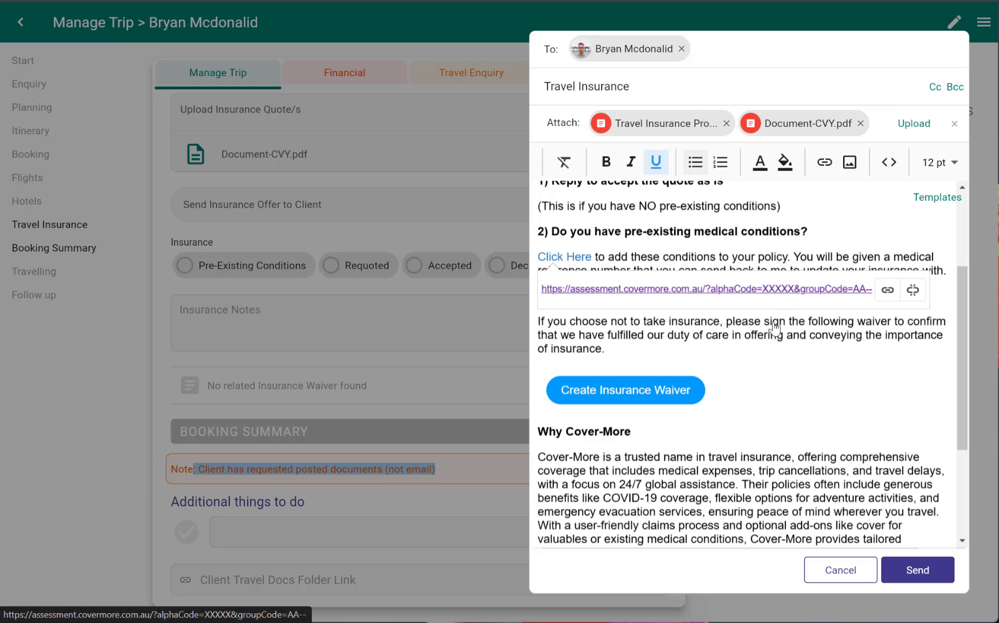
{"action": "left_click", "coordinate": [772, 345]}
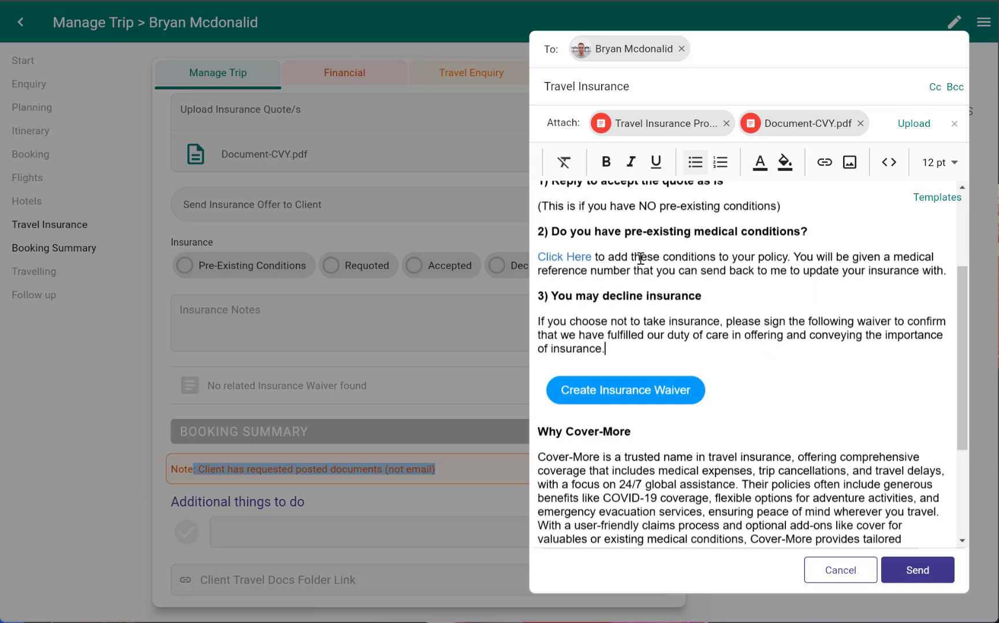
{"action": "left_click", "coordinate": [602, 389]}
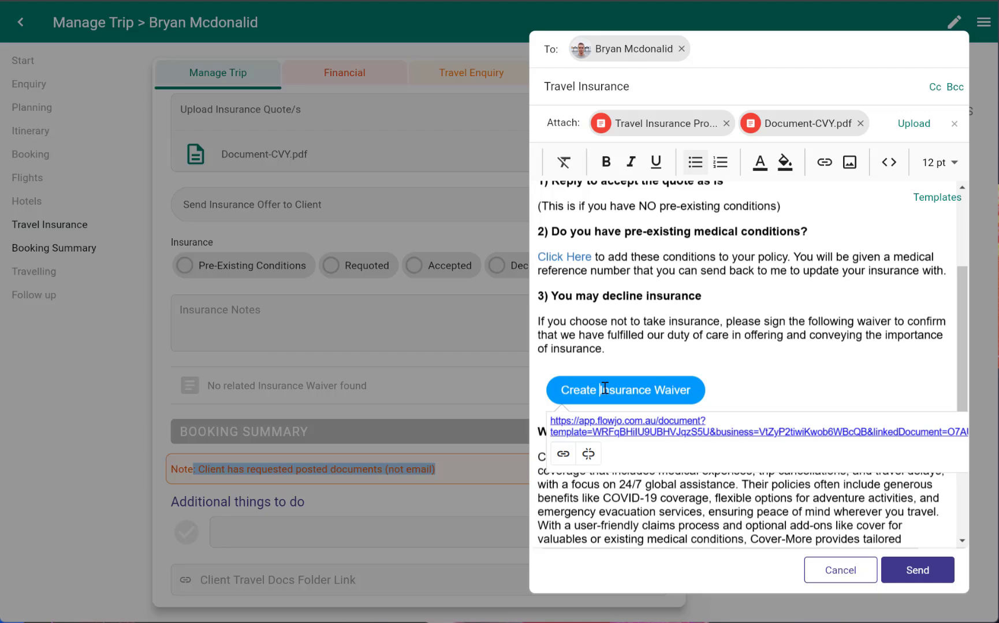
{"action": "left_click", "coordinate": [653, 429]}
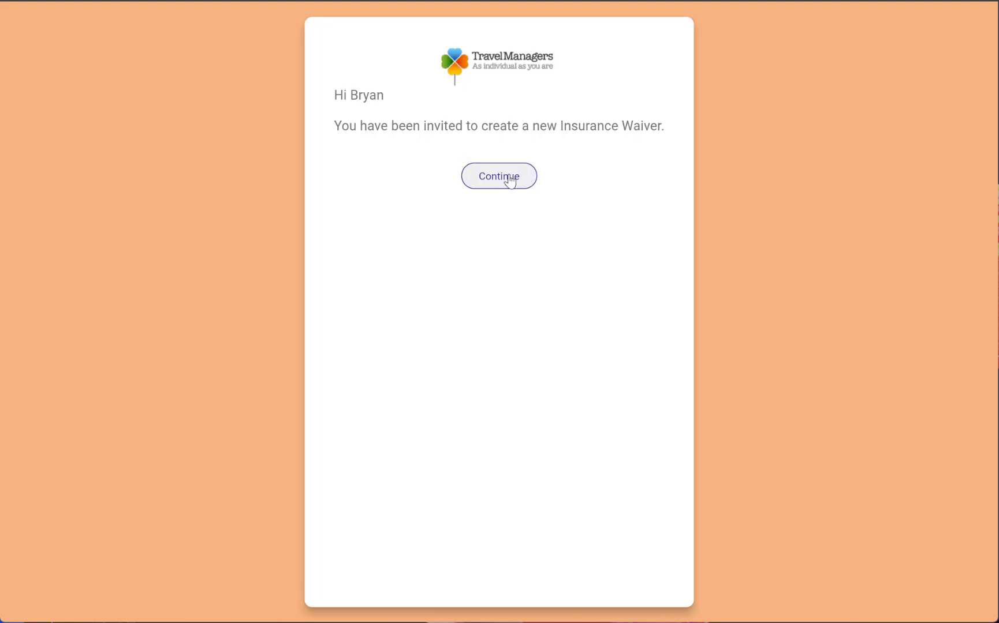
{"action": "left_click", "coordinate": [509, 180]}
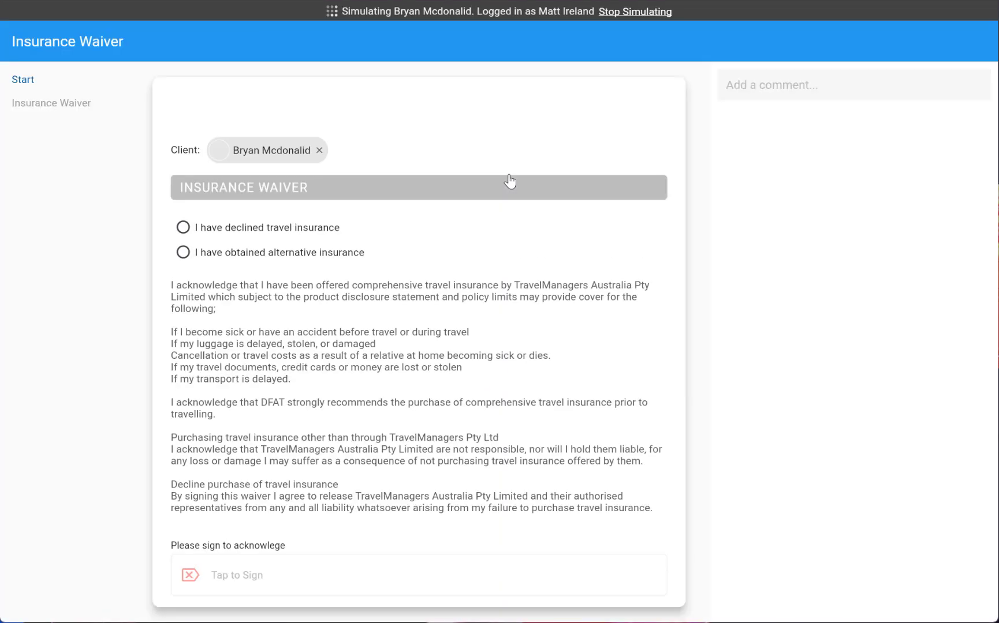
Complete the insurance waiver as having obtained alternative insurance, adding a signature and submitting it
{"action": "left_click", "coordinate": [283, 257]}
{"action": "scroll", "coordinate": [340, 286], "scroll_direction": "down", "scroll_amount": 2}
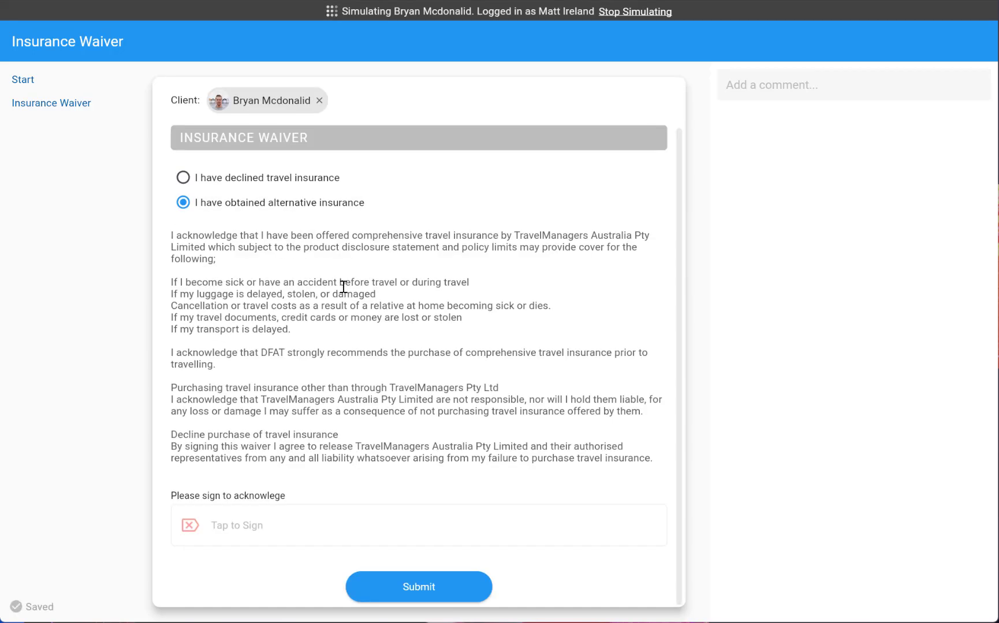
{"action": "left_click", "coordinate": [321, 525]}
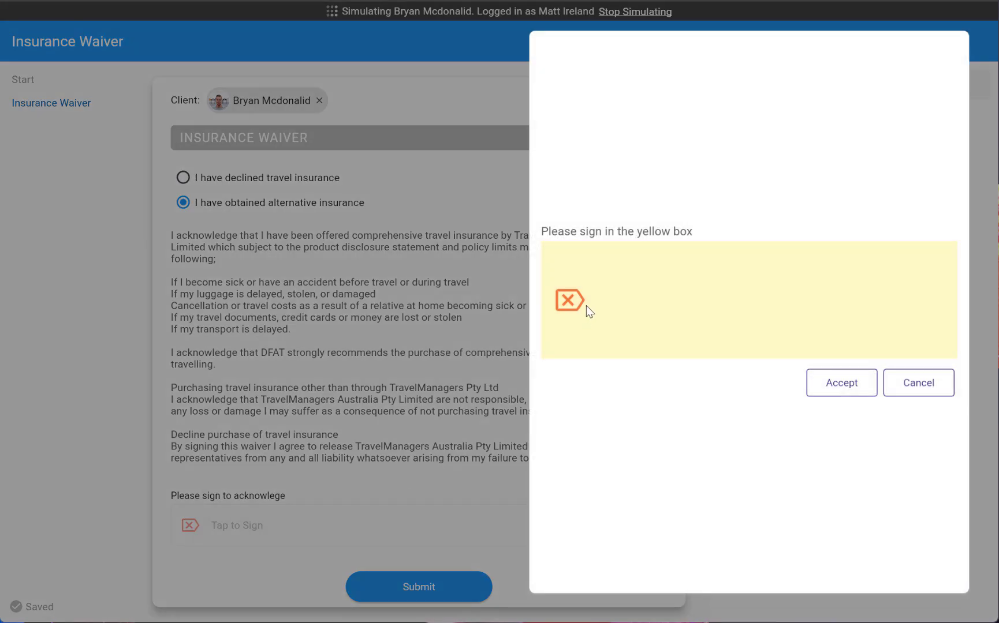
{"action": "mouse_move", "coordinate": [615, 291]}
{"action": "left_mouse_down"}
{"action": "mouse_move", "coordinate": [688, 256]}
{"action": "mouse_move", "coordinate": [802, 291]}
{"action": "left_mouse_up"}
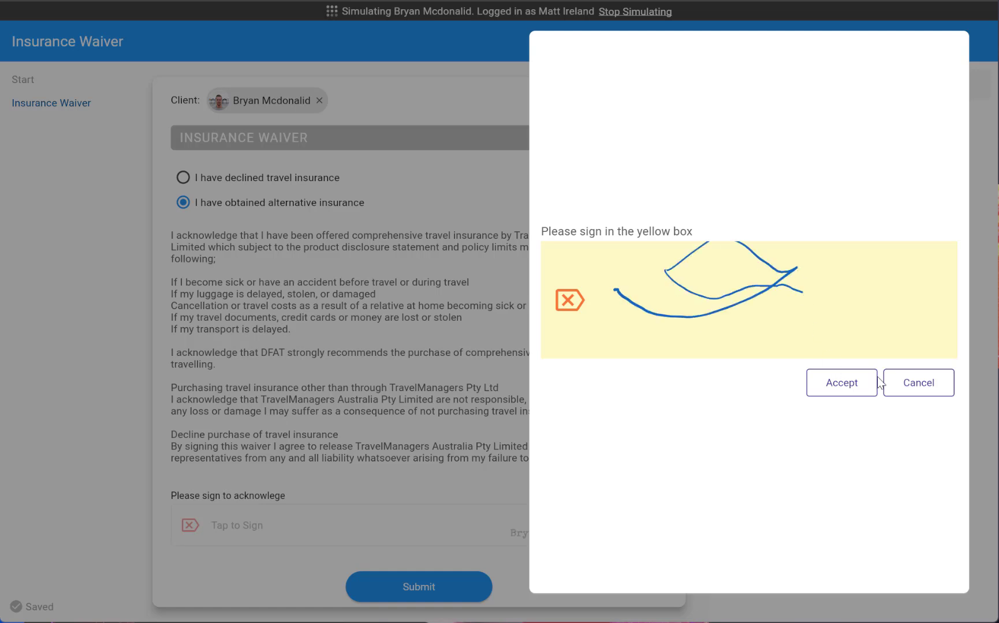
{"action": "left_click", "coordinate": [868, 391]}
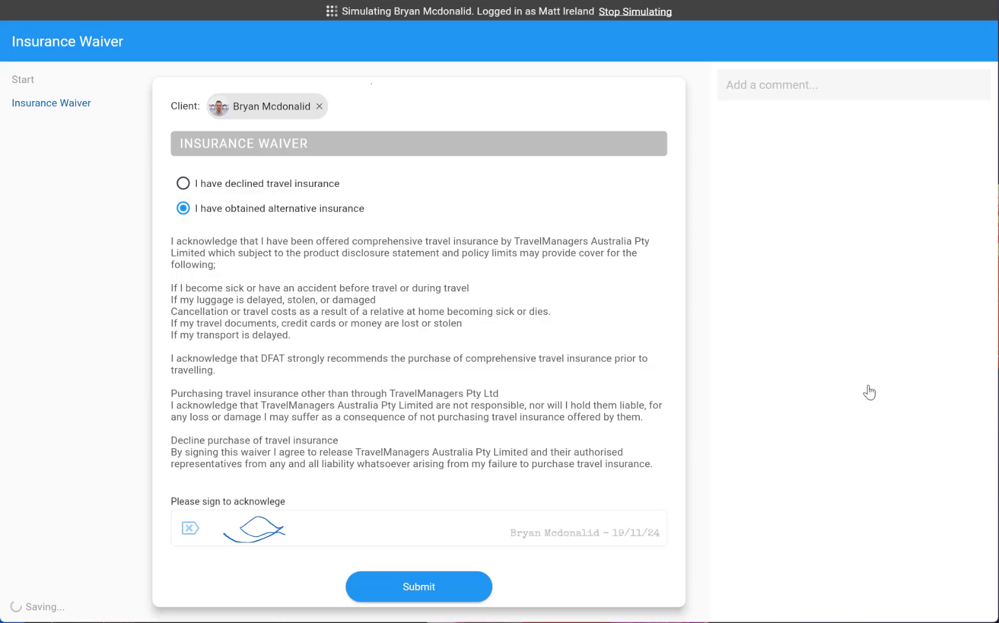
{"action": "left_click", "coordinate": [461, 600]}
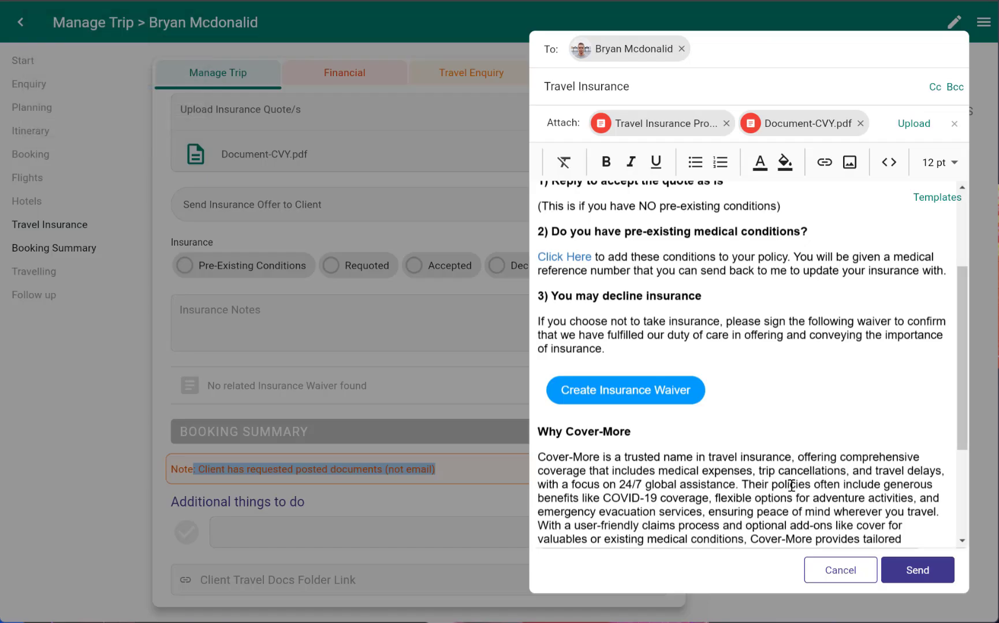
Cancel the insurance offer email and return to the trip's travel insurance section
{"action": "left_click", "coordinate": [847, 572]}
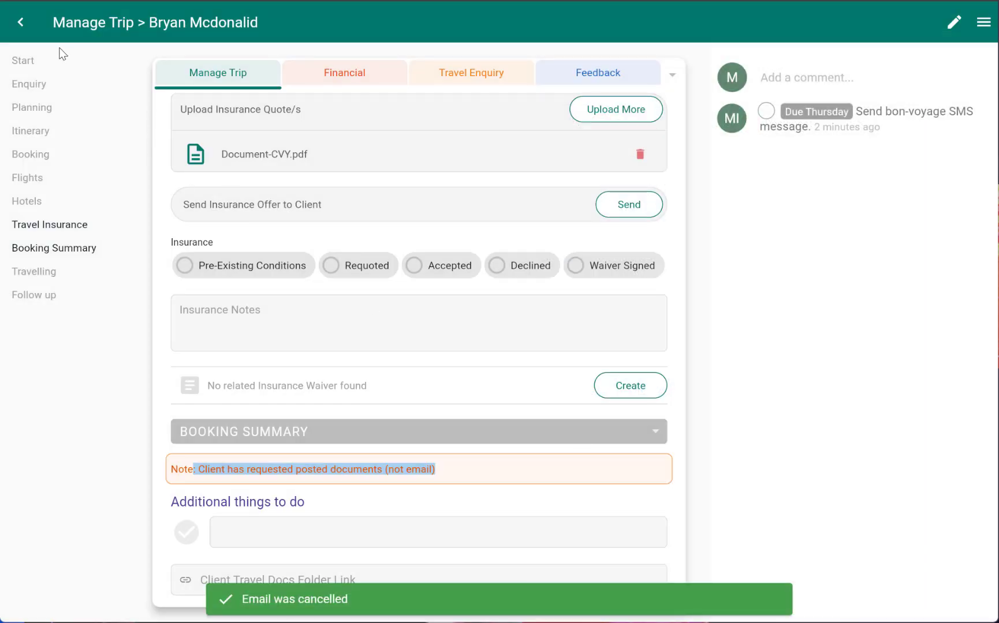
{"action": "left_click", "coordinate": [20, 24]}
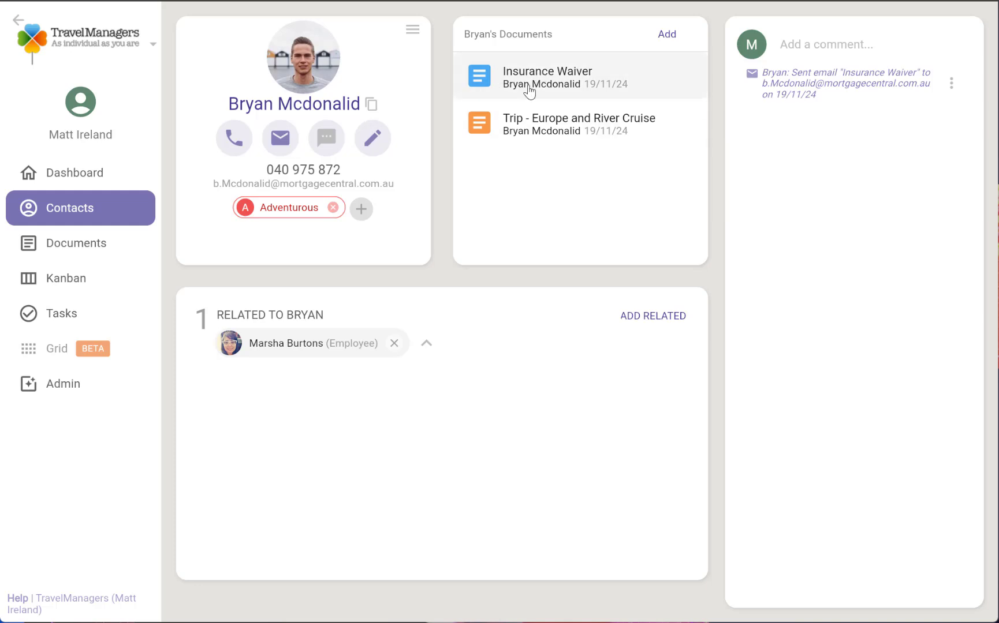
{"action": "left_click", "coordinate": [537, 126]}
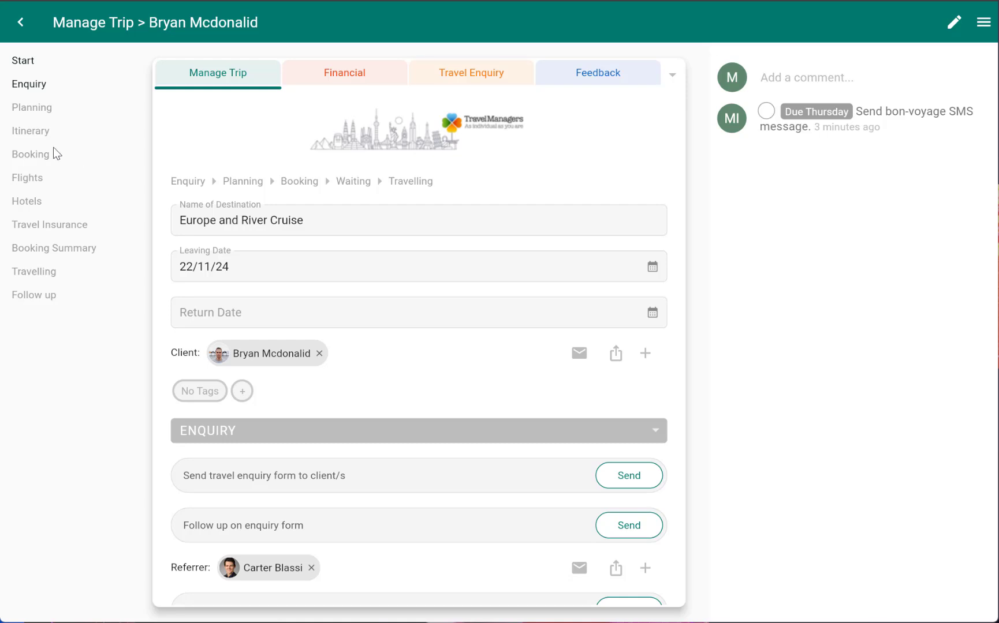
{"action": "left_click", "coordinate": [44, 230]}
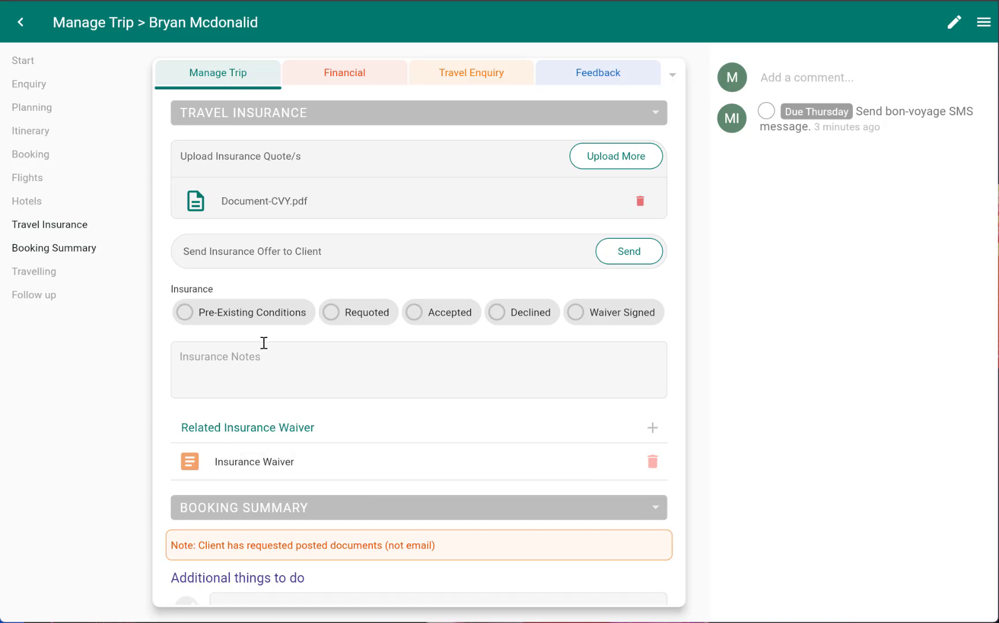
Mark the insurance options Pre-Existing Conditions, Requoted and Accepted
{"action": "left_click", "coordinate": [233, 316]}
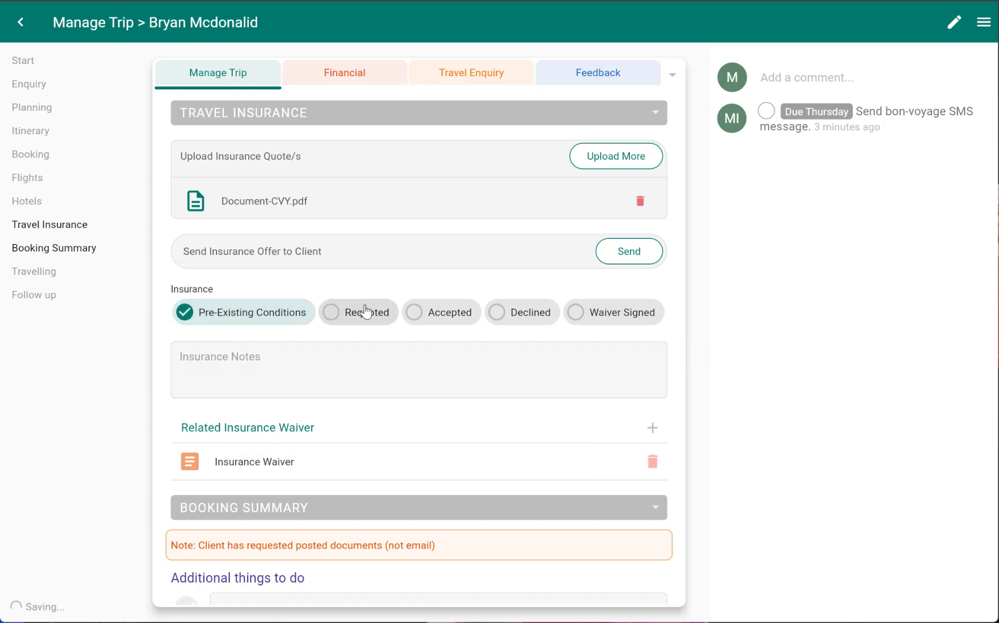
{"action": "left_click", "coordinate": [335, 321]}
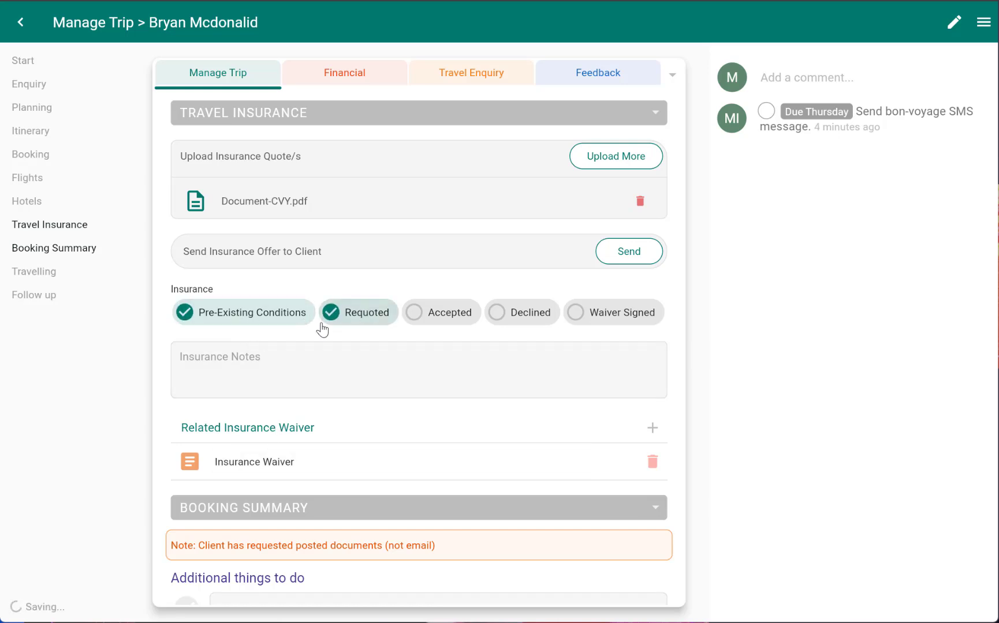
{"action": "left_click", "coordinate": [430, 317]}
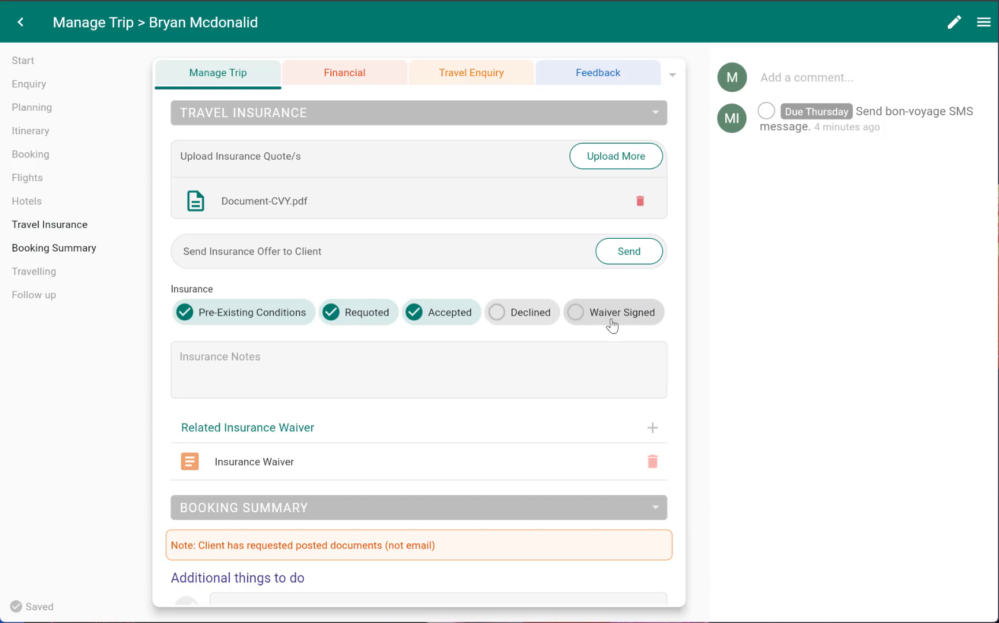
Open the two-month follow-up email and cancel it without sending
{"action": "scroll", "coordinate": [612, 324], "scroll_direction": "down", "scroll_amount": 5}
{"action": "scroll", "coordinate": [611, 324], "scroll_direction": "down", "scroll_amount": 4}
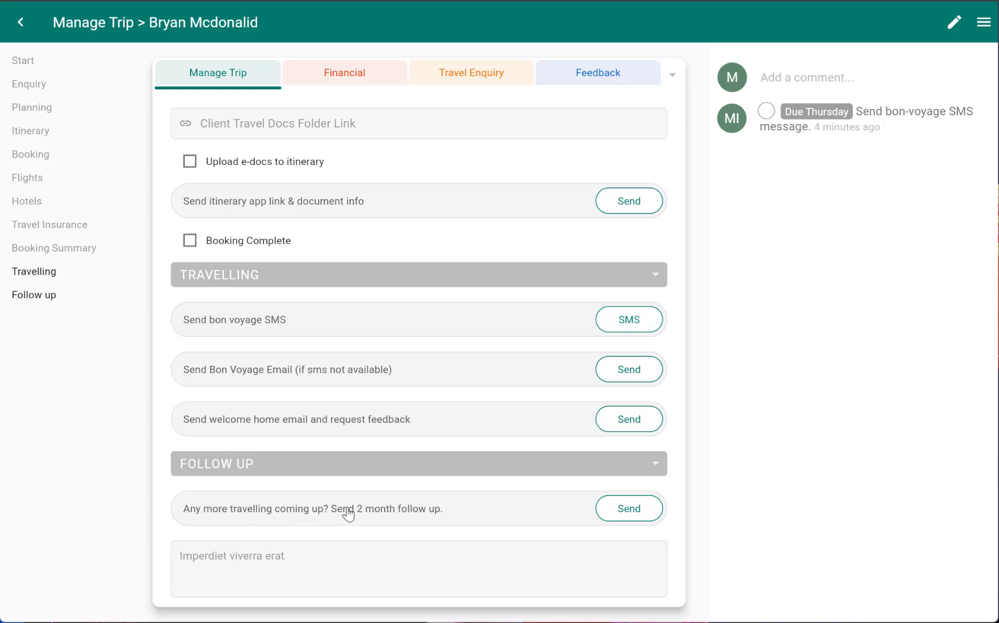
{"action": "left_click", "coordinate": [639, 510]}
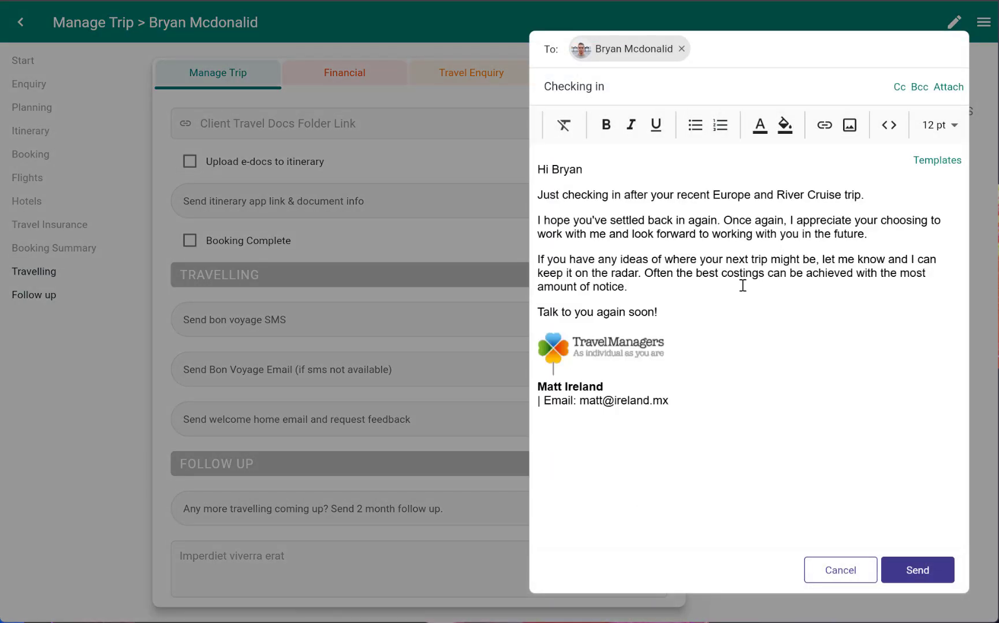
{"action": "left_click_drag", "start_coordinate": [579, 229], "coordinate": [700, 278]}
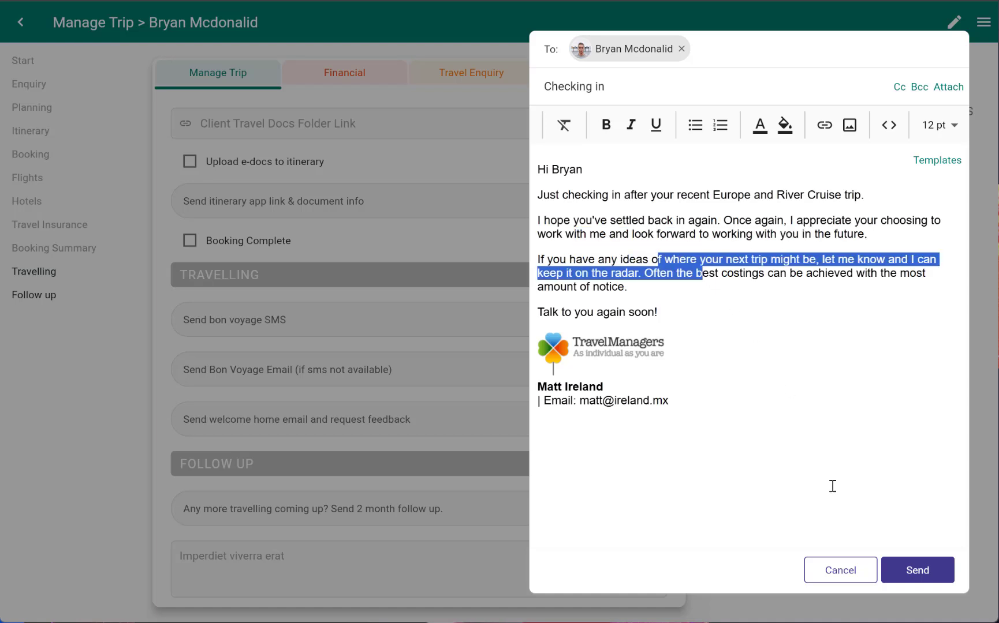
{"action": "left_click", "coordinate": [857, 572]}
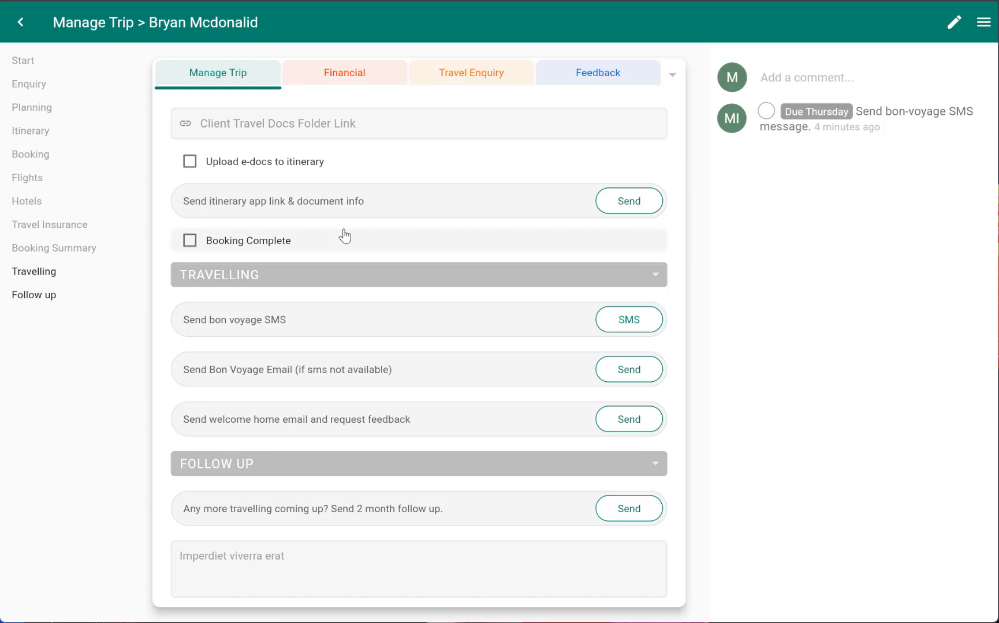
Switch to the trip's Financial tab
{"action": "scroll", "coordinate": [330, 287], "scroll_direction": "up", "scroll_amount": 15}
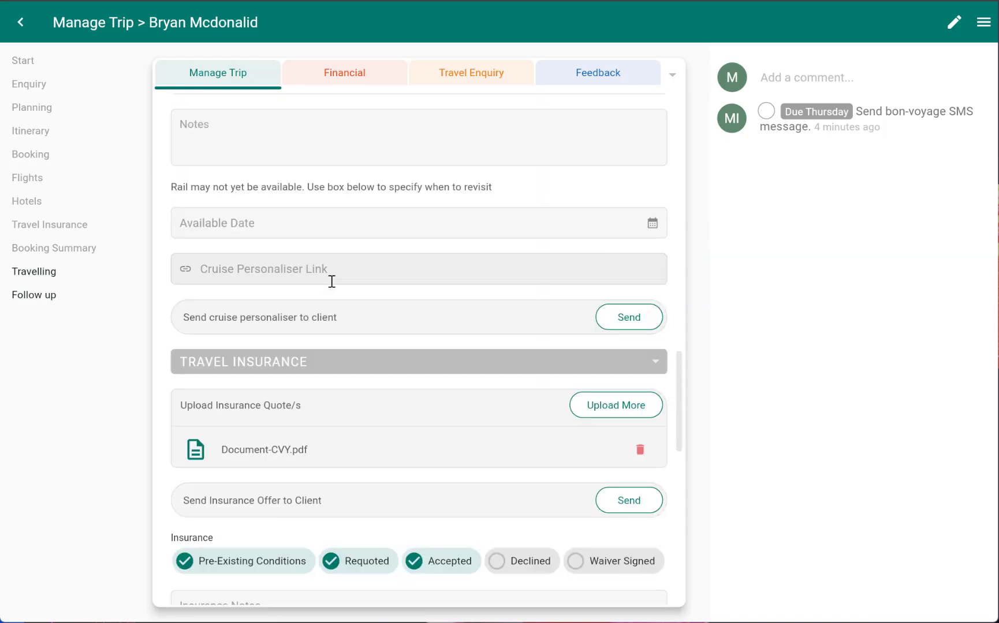
{"action": "scroll", "coordinate": [331, 281], "scroll_direction": "up", "scroll_amount": 8}
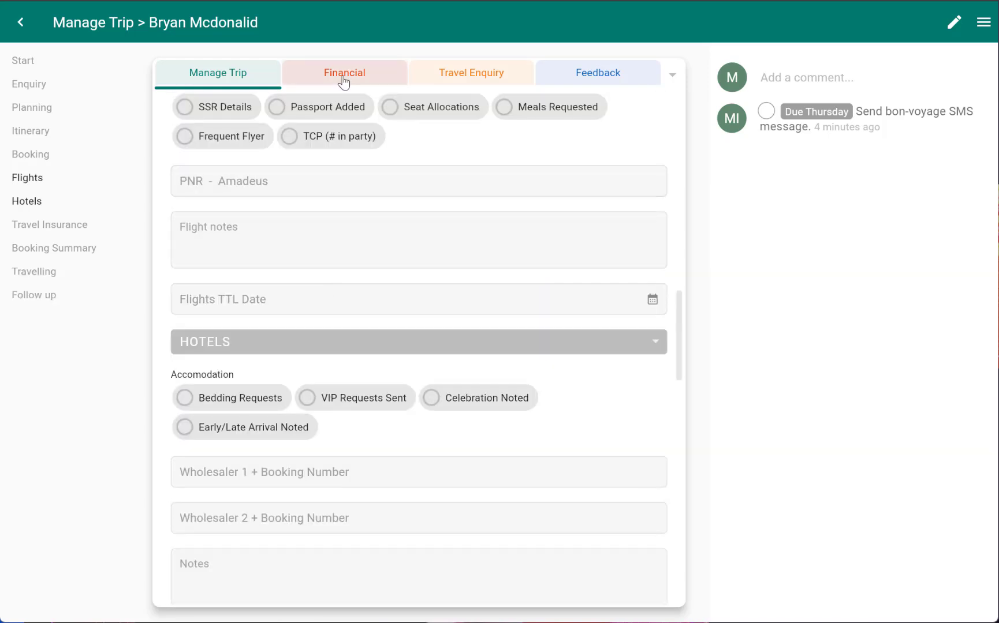
{"action": "left_click", "coordinate": [344, 82]}
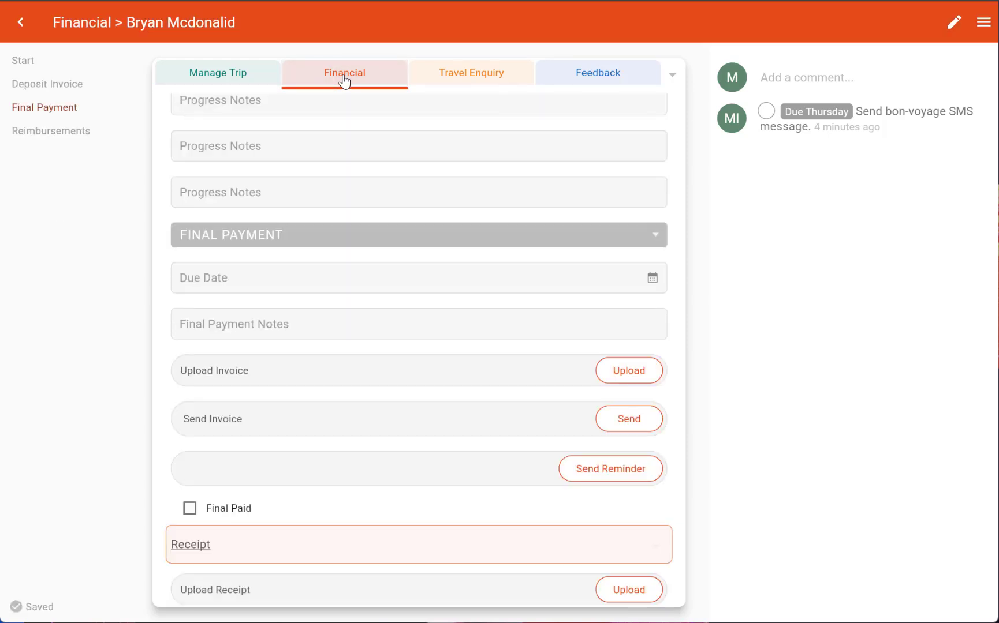
Set the trip to have three progress payments
{"action": "left_click", "coordinate": [34, 64]}
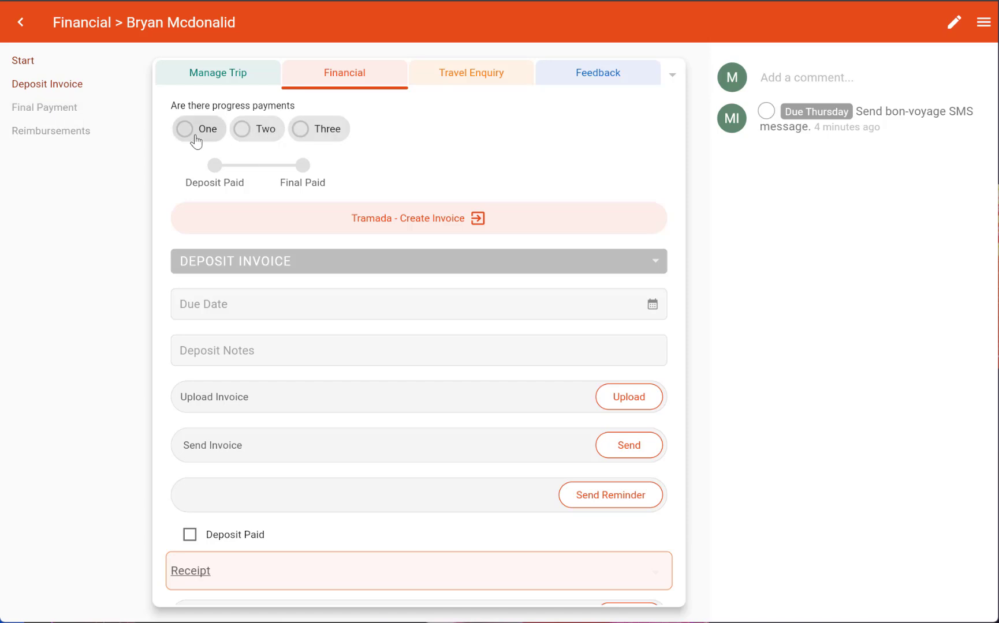
{"action": "left_click", "coordinate": [310, 130]}
Review the deposit invoice and progress payment sections of the financial form
{"action": "scroll", "coordinate": [311, 133], "scroll_direction": "down", "scroll_amount": 15}
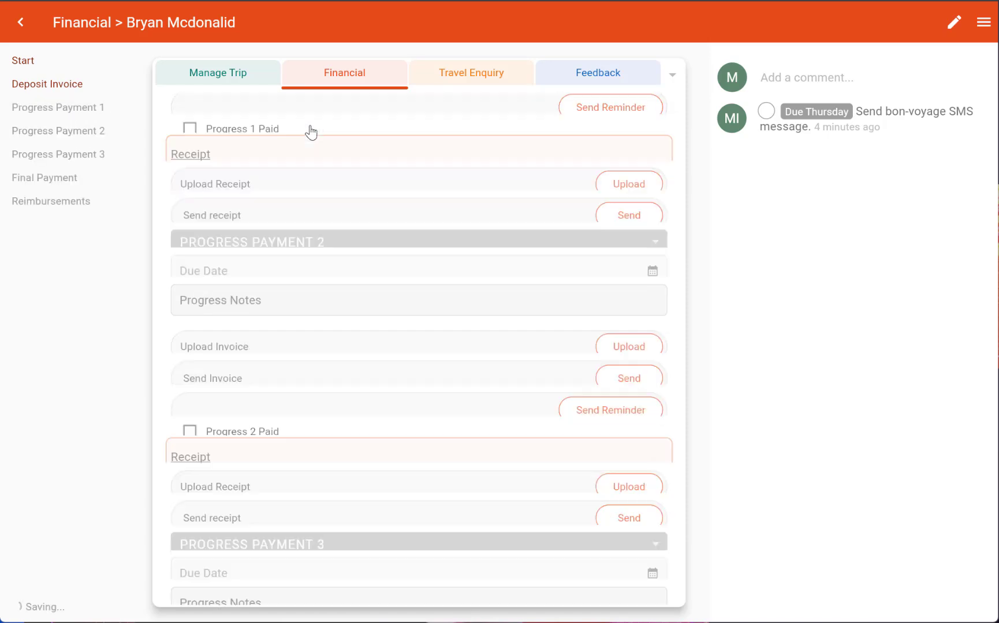
{"action": "scroll", "coordinate": [312, 132], "scroll_direction": "up", "scroll_amount": 10}
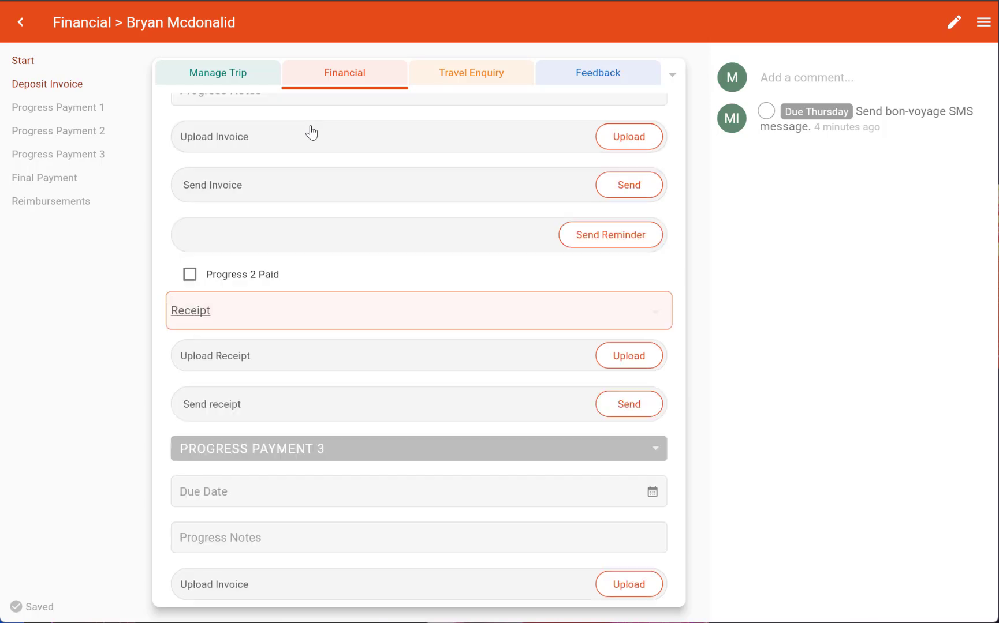
{"action": "scroll", "coordinate": [318, 163], "scroll_direction": "down", "scroll_amount": 4}
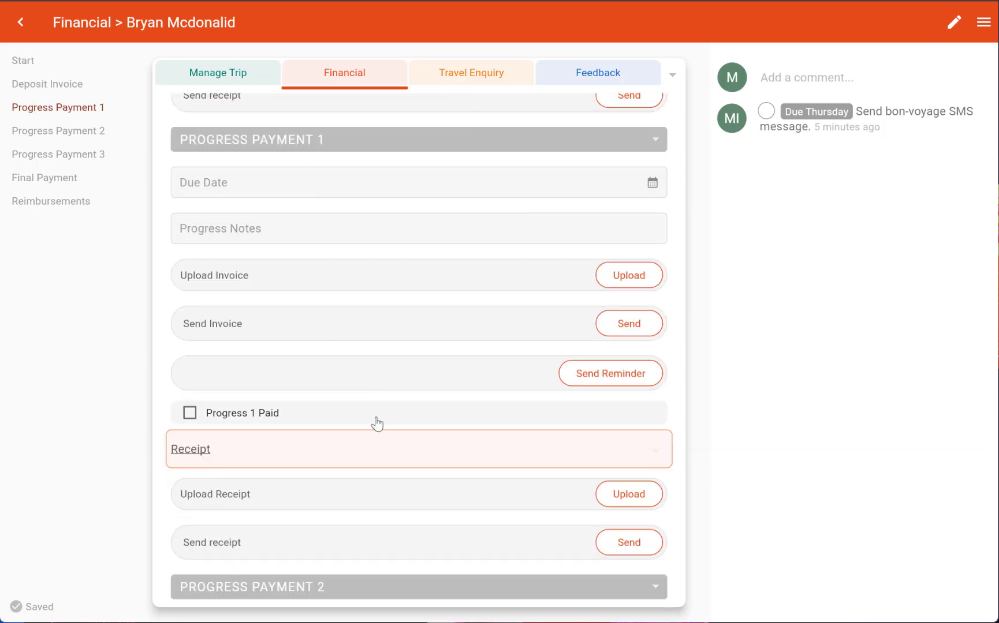
{"action": "scroll", "coordinate": [375, 421], "scroll_direction": "down", "scroll_amount": 5}
{"action": "scroll", "coordinate": [376, 417], "scroll_direction": "up", "scroll_amount": 15}
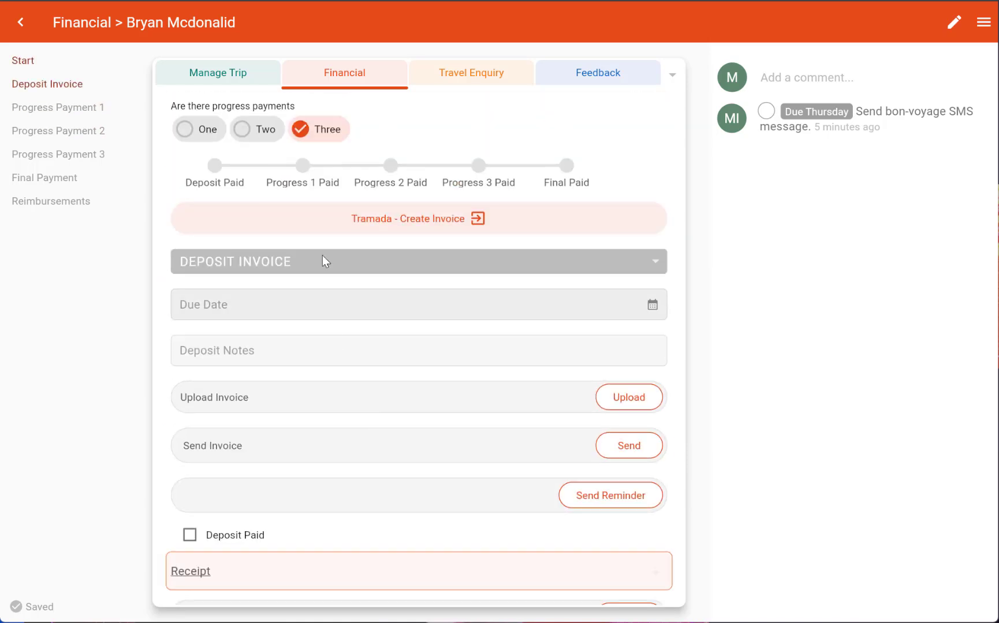
{"action": "scroll", "coordinate": [346, 343], "scroll_direction": "down", "scroll_amount": 1}
{"action": "scroll", "coordinate": [350, 335], "scroll_direction": "down", "scroll_amount": 1}
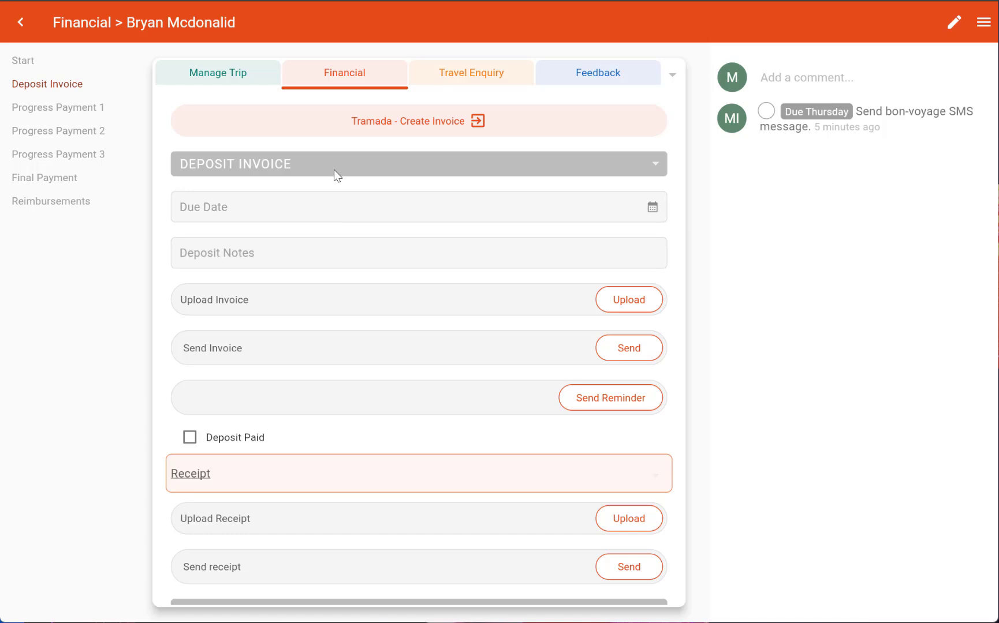
{"action": "scroll", "coordinate": [339, 377], "scroll_direction": "up", "scroll_amount": 2}
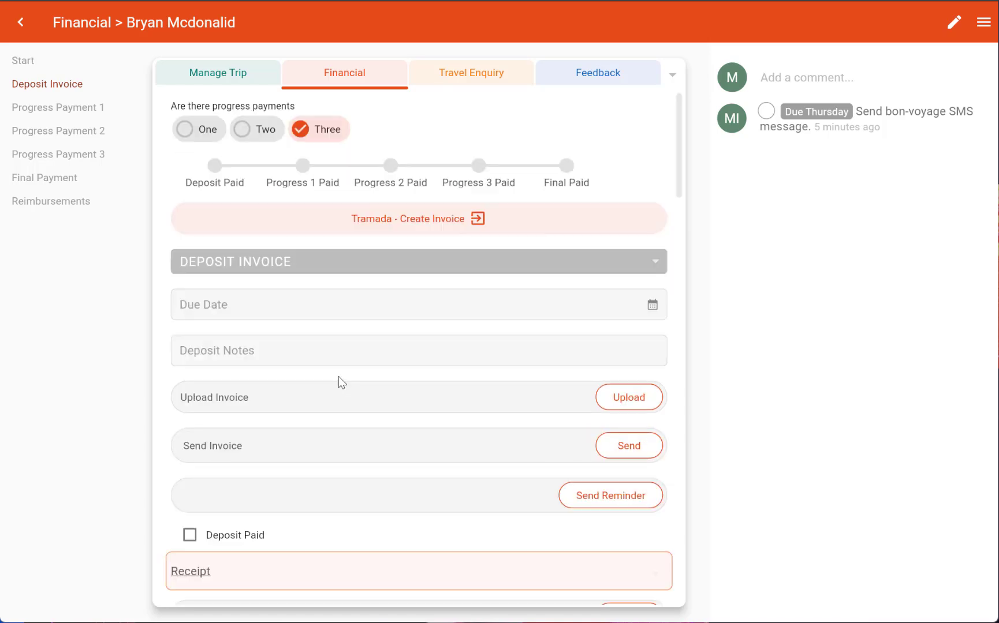
{"action": "scroll", "coordinate": [339, 376], "scroll_direction": "down", "scroll_amount": 4}
{"action": "scroll", "coordinate": [339, 381], "scroll_direction": "up", "scroll_amount": 1}
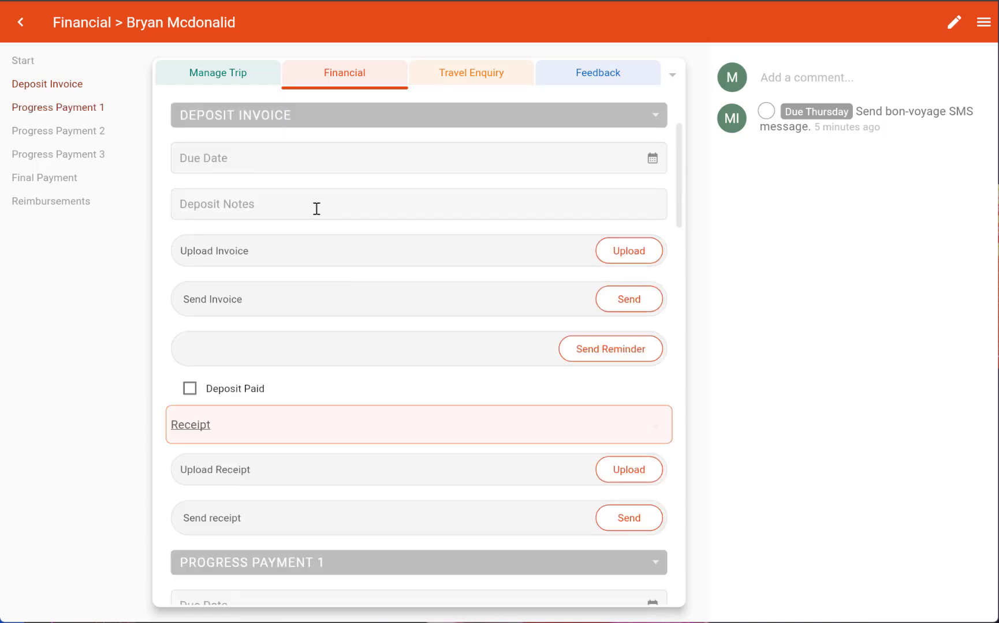
Set the deposit invoice due date to 26/12/24
{"action": "left_click", "coordinate": [330, 161]}
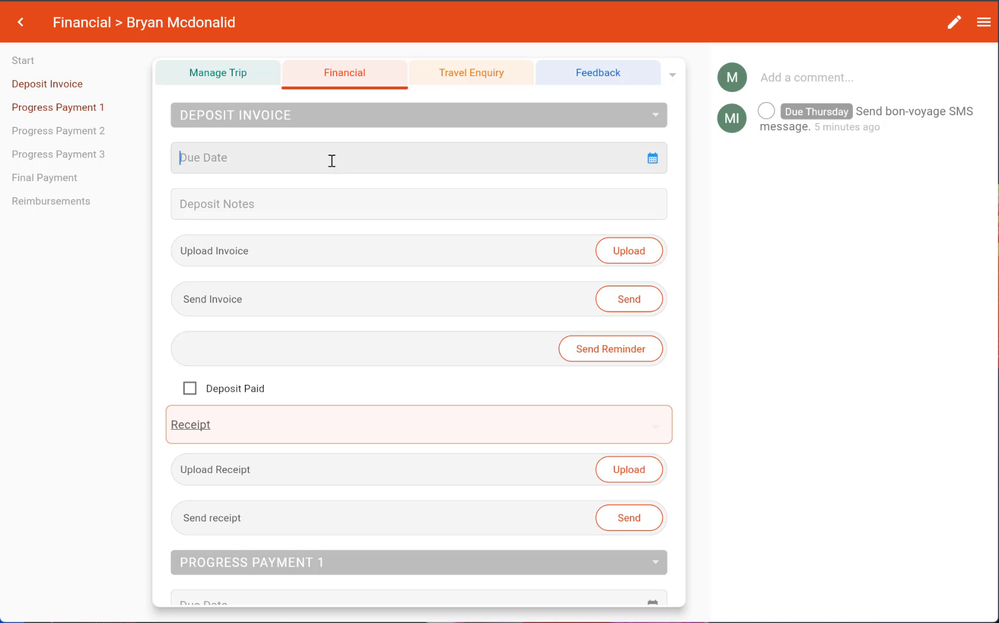
{"action": "left_click", "coordinate": [651, 159]}
{"action": "left_click", "coordinate": [647, 164]}
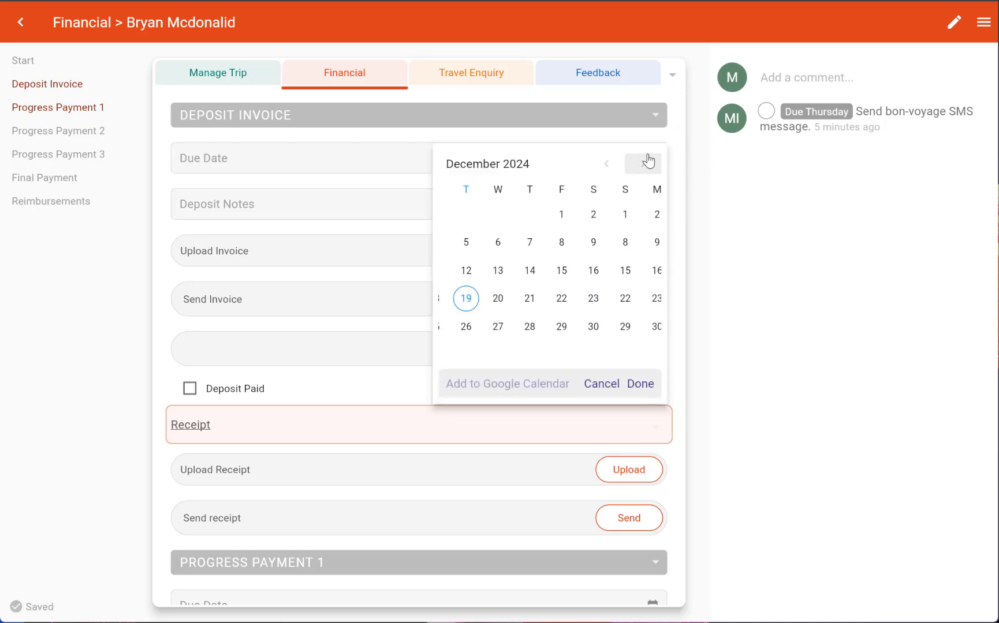
{"action": "left_click", "coordinate": [581, 299]}
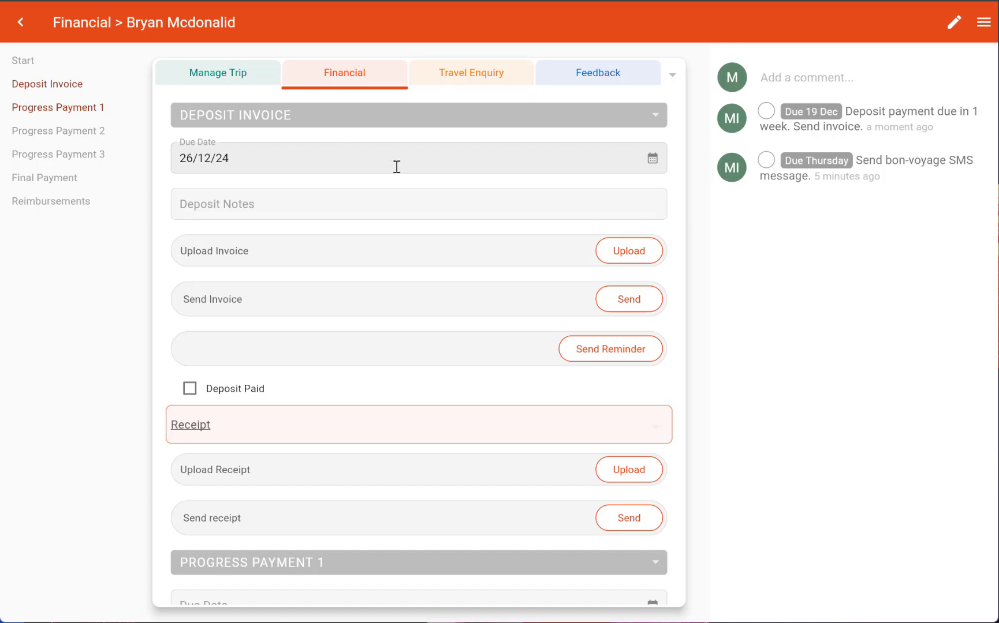
Tick Deposit Paid and Progress 1 Paid
{"action": "scroll", "coordinate": [397, 167], "scroll_direction": "down", "scroll_amount": 2}
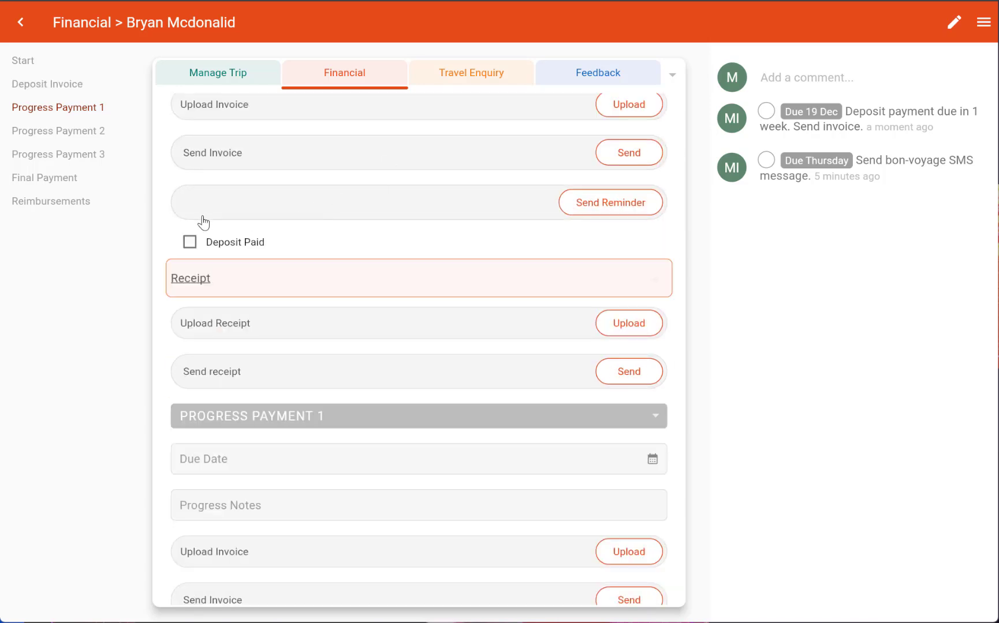
{"action": "left_click", "coordinate": [190, 243]}
{"action": "scroll", "coordinate": [222, 318], "scroll_direction": "down", "scroll_amount": 3}
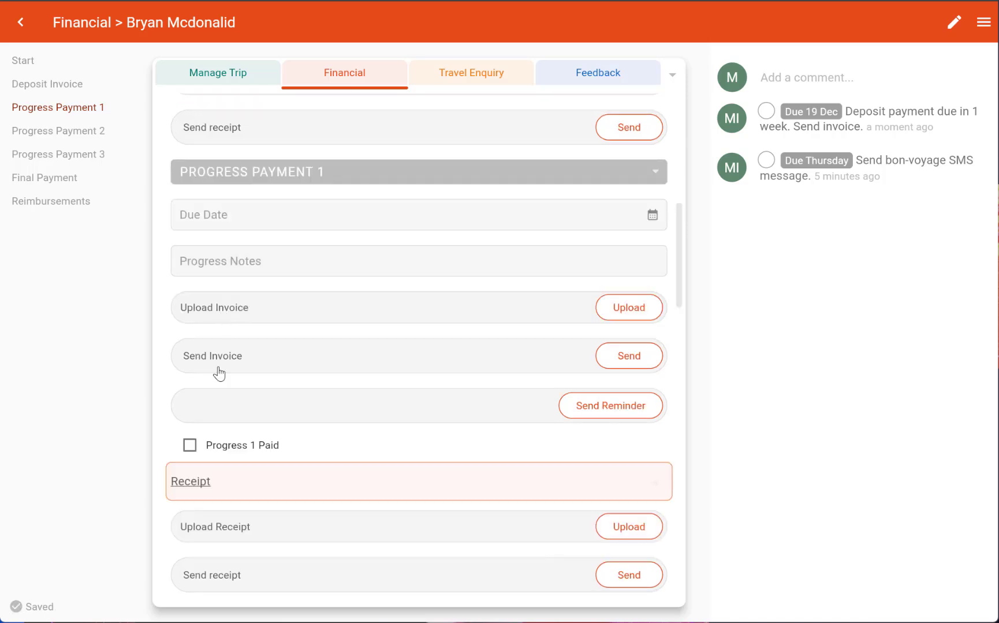
{"action": "left_click", "coordinate": [193, 445]}
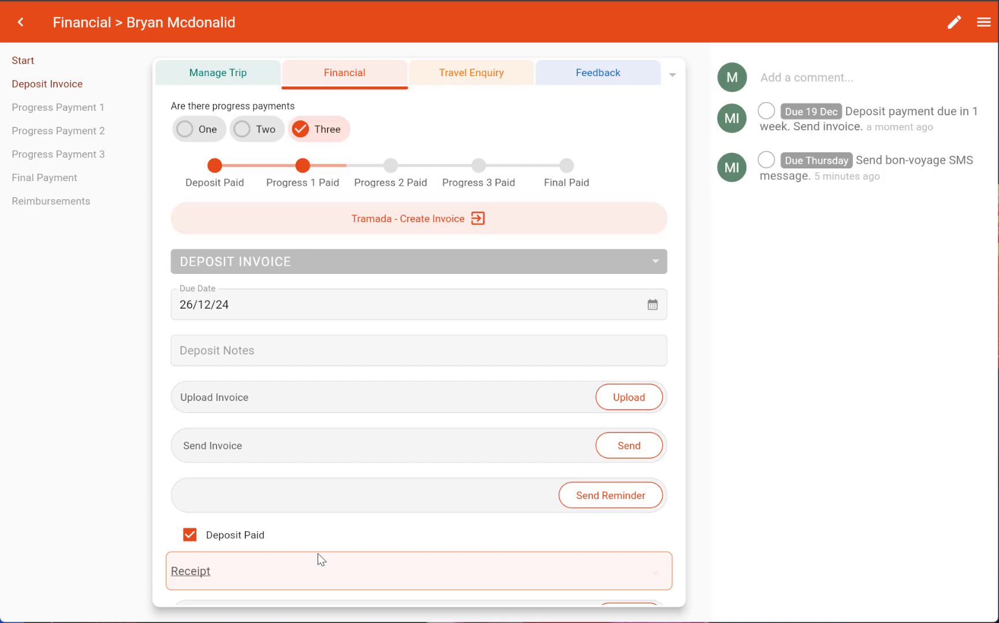
Open the welcome home feedback email from the Travelling section, check its Feedback link, and cancel it
{"action": "left_click", "coordinate": [184, 82]}
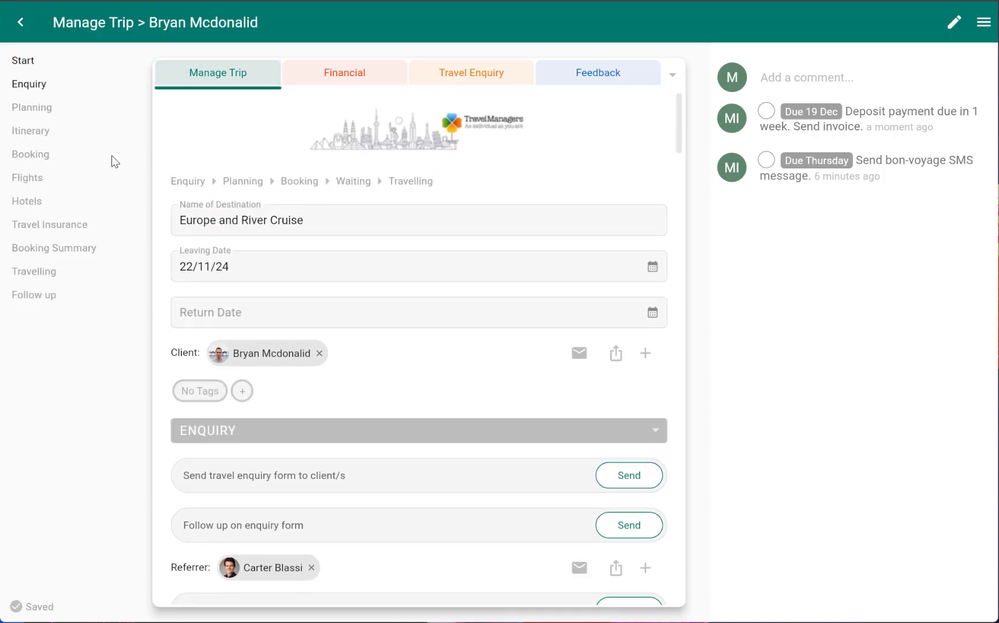
{"action": "left_click", "coordinate": [33, 273]}
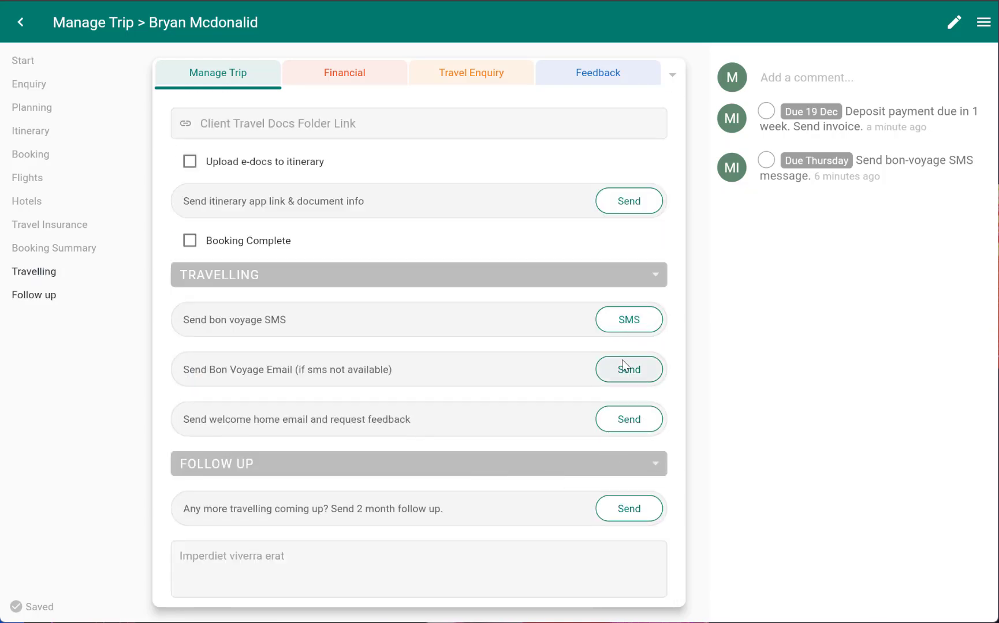
{"action": "left_click", "coordinate": [629, 422]}
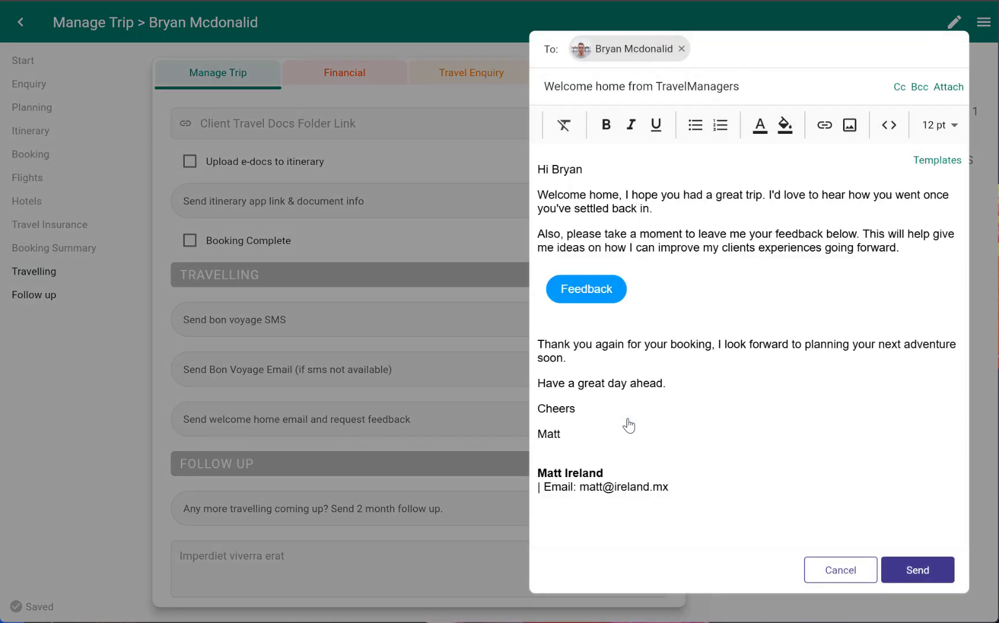
{"action": "left_click", "coordinate": [588, 285]}
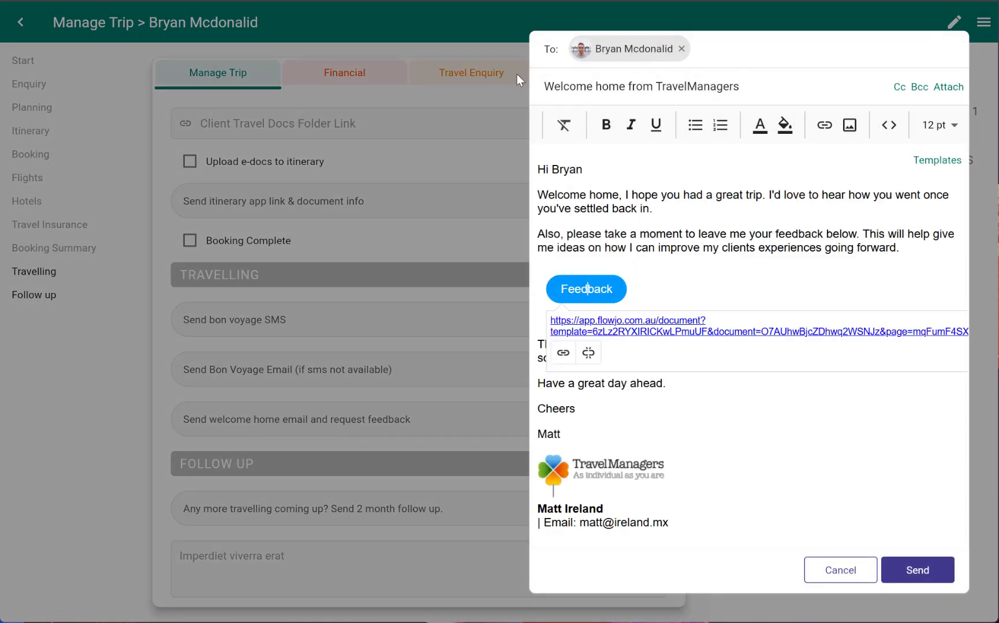
{"action": "left_click", "coordinate": [465, 107]}
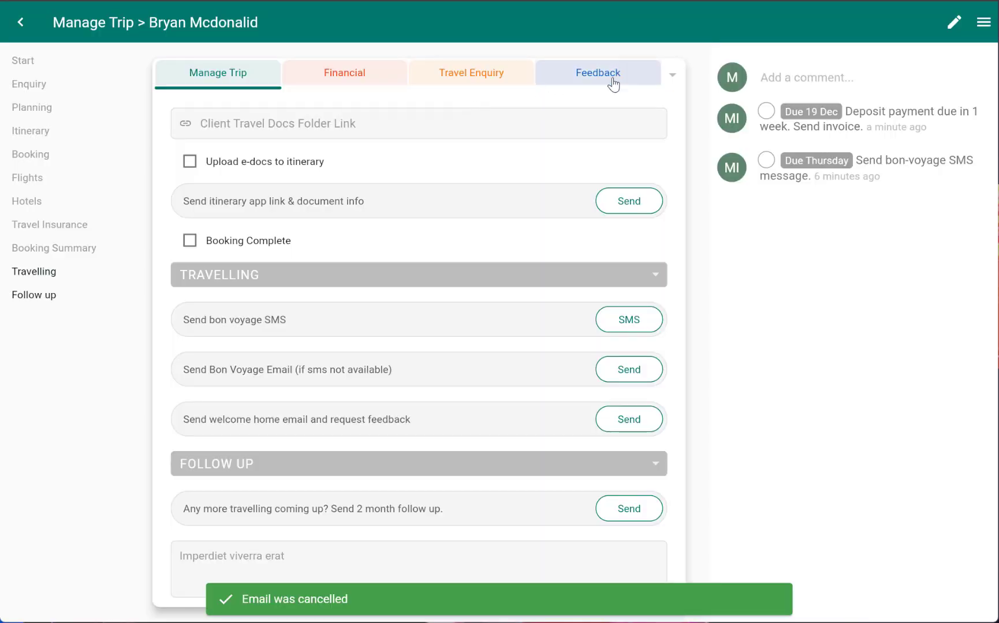
View the Feedback questionnaire, then return to the Manage Trip tab
{"action": "left_click", "coordinate": [612, 81]}
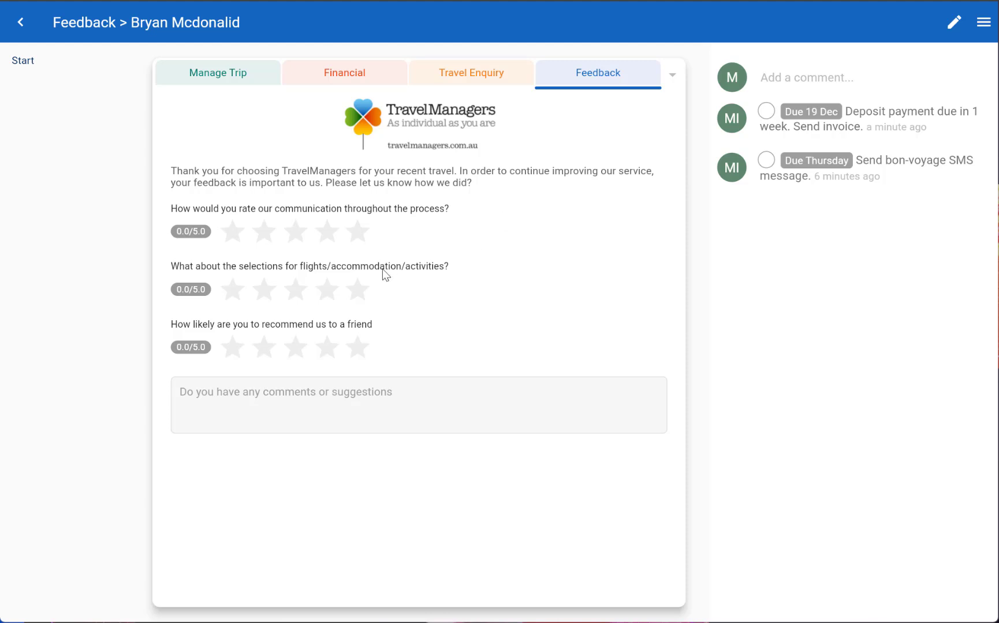
{"action": "left_click", "coordinate": [232, 75]}
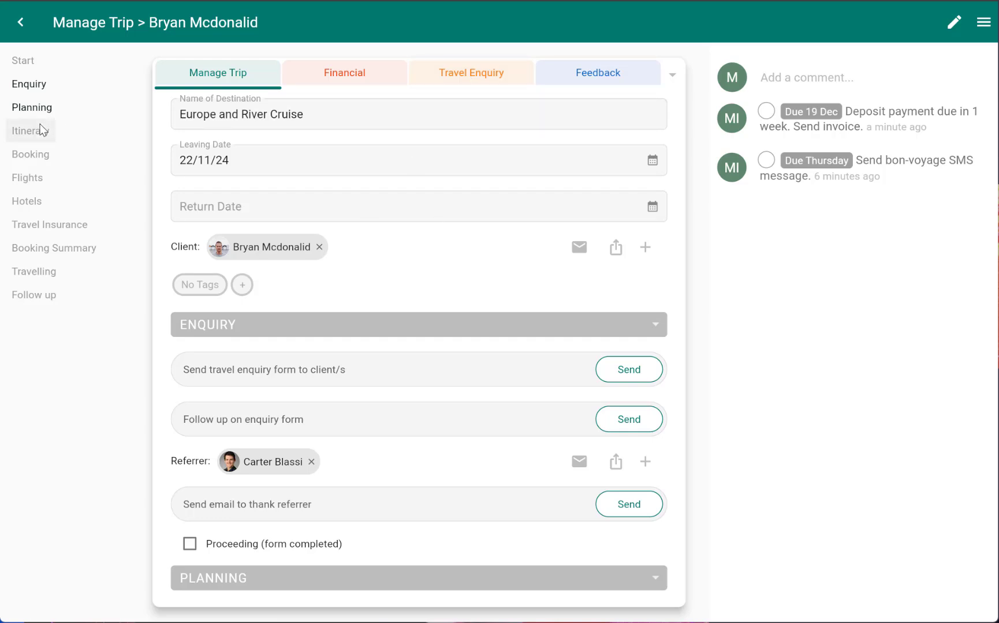
Add Transport, Cruise, Tours & Activities and Wholesaler to the trip's booking services
{"action": "scroll", "coordinate": [287, 262], "scroll_direction": "down", "scroll_amount": 12}
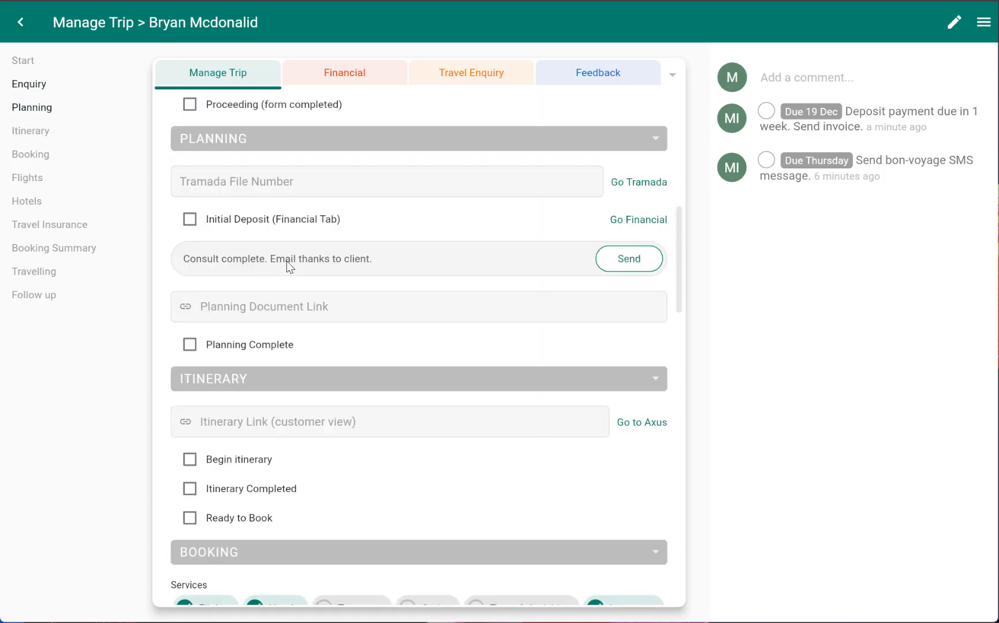
{"action": "scroll", "coordinate": [288, 261], "scroll_direction": "down", "scroll_amount": 1}
{"action": "left_click", "coordinate": [349, 271]}
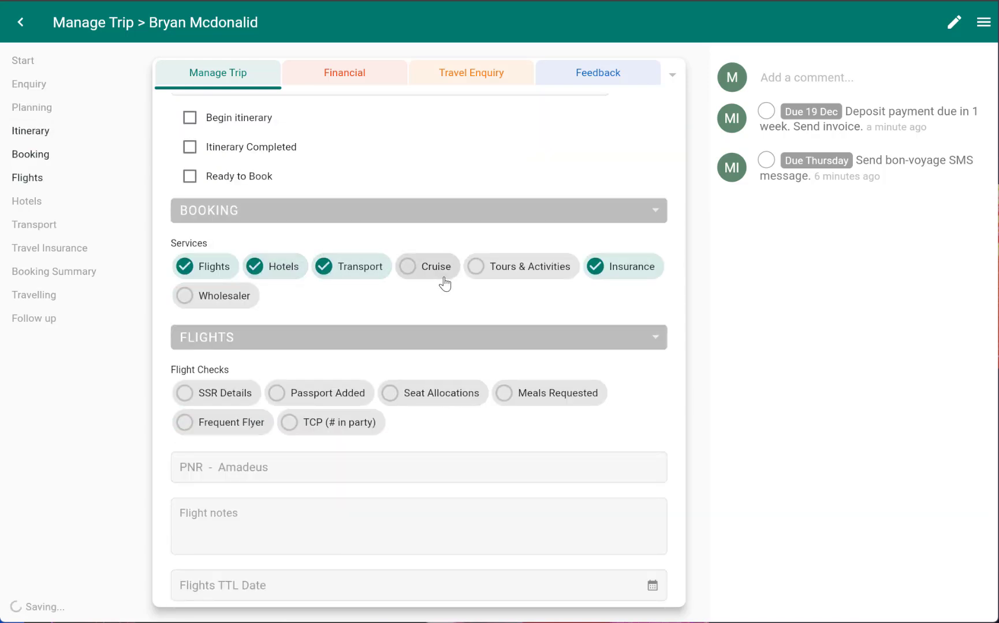
{"action": "left_click", "coordinate": [439, 272]}
{"action": "left_click", "coordinate": [508, 271]}
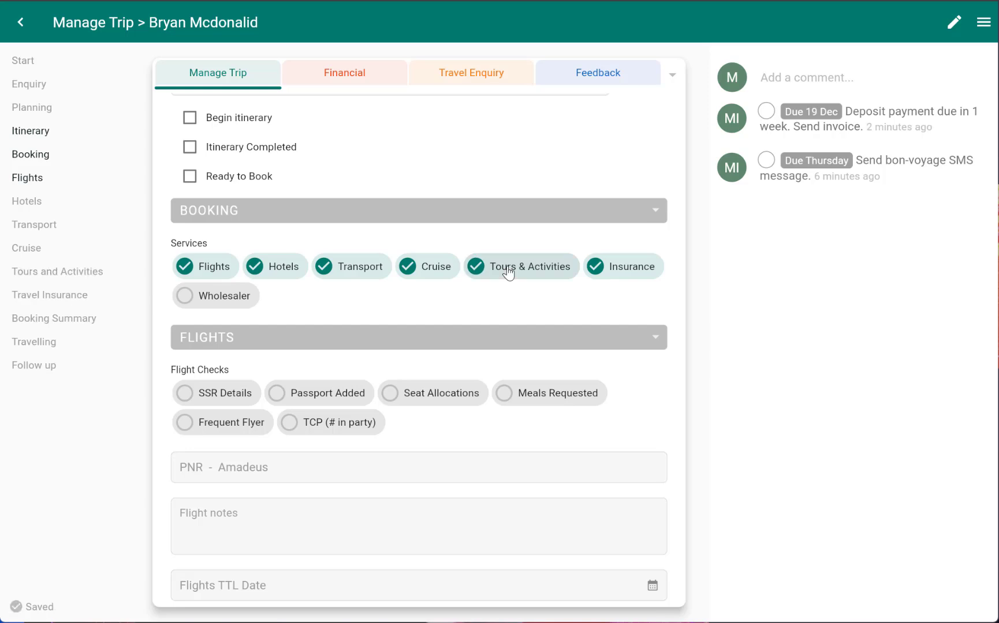
{"action": "left_click", "coordinate": [214, 296]}
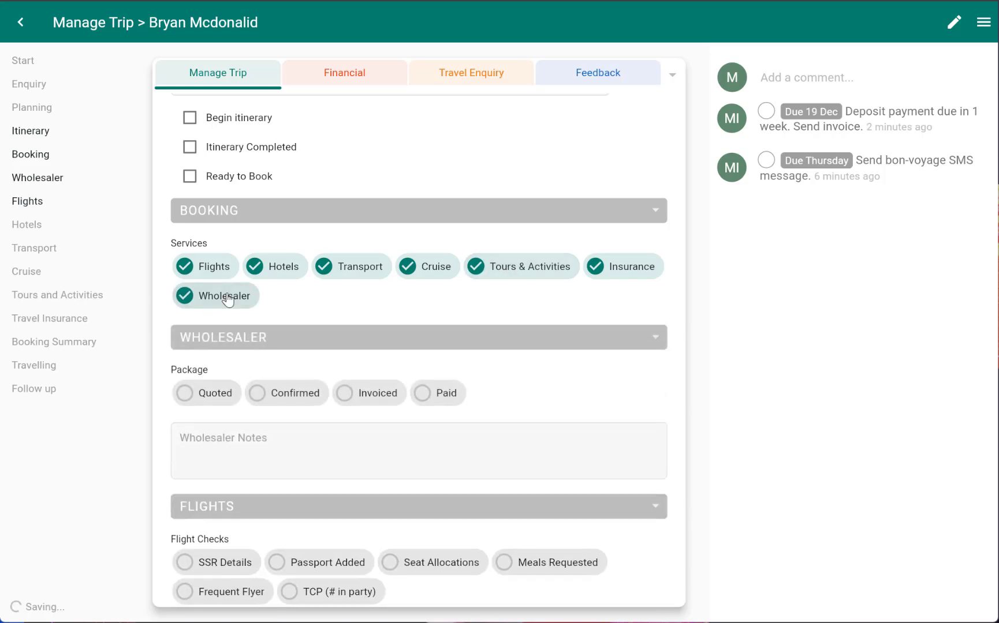
Remove Flights from the trip's booking services
{"action": "scroll", "coordinate": [228, 293], "scroll_direction": "down", "scroll_amount": 3}
{"action": "scroll", "coordinate": [228, 293], "scroll_direction": "down", "scroll_amount": 1}
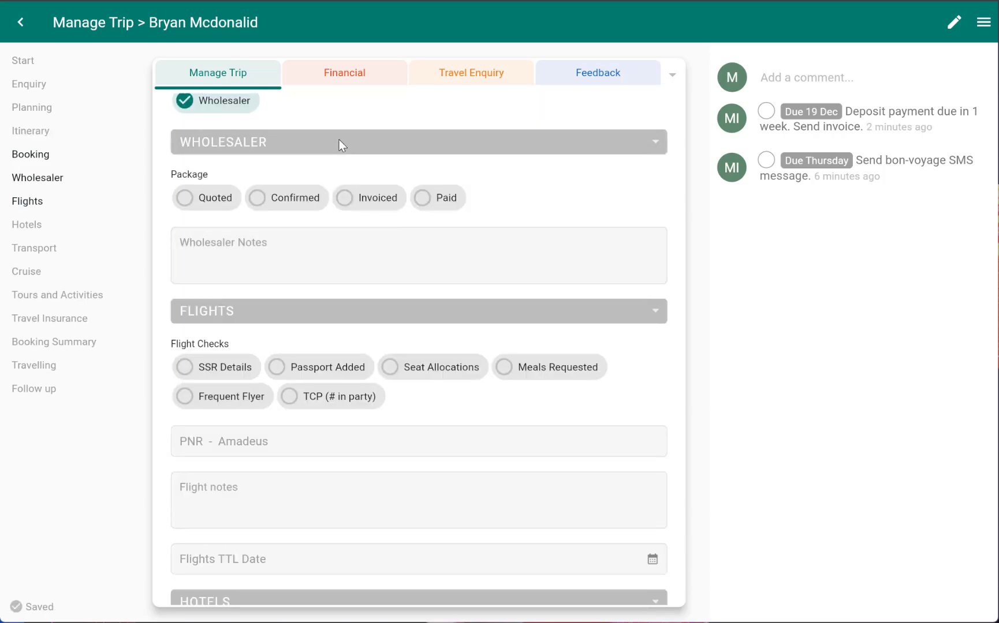
{"action": "scroll", "coordinate": [399, 299], "scroll_direction": "down", "scroll_amount": 5}
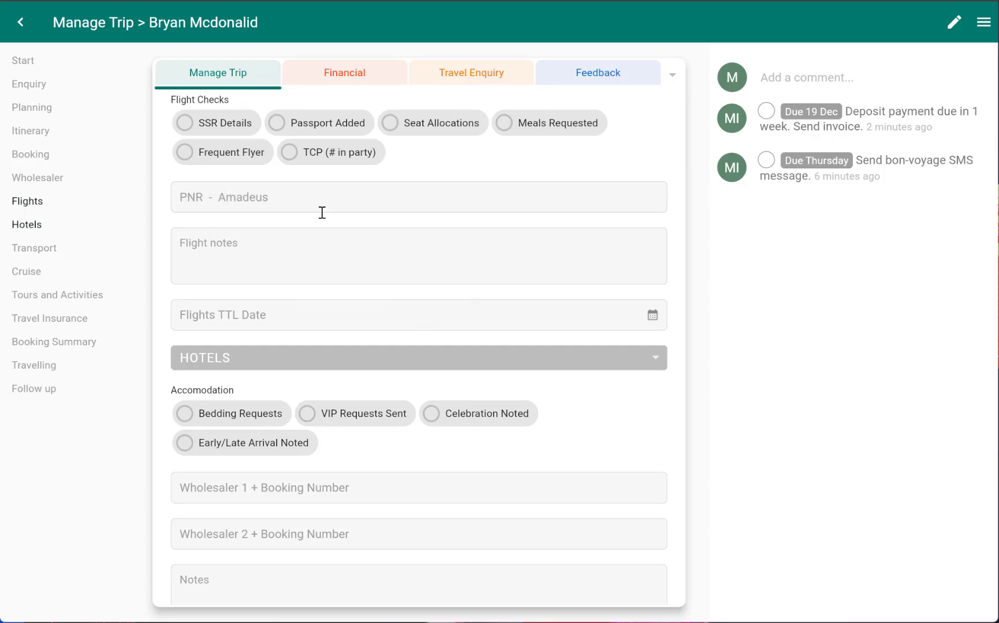
{"action": "scroll", "coordinate": [339, 291], "scroll_direction": "up", "scroll_amount": 1}
{"action": "scroll", "coordinate": [339, 291], "scroll_direction": "down", "scroll_amount": 5}
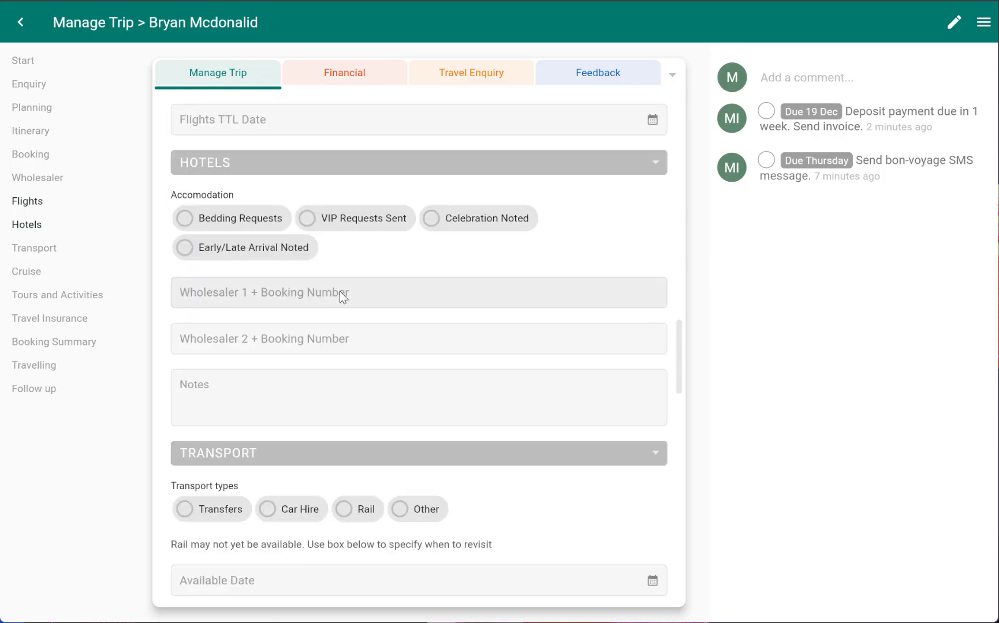
{"action": "scroll", "coordinate": [332, 230], "scroll_direction": "up", "scroll_amount": 10}
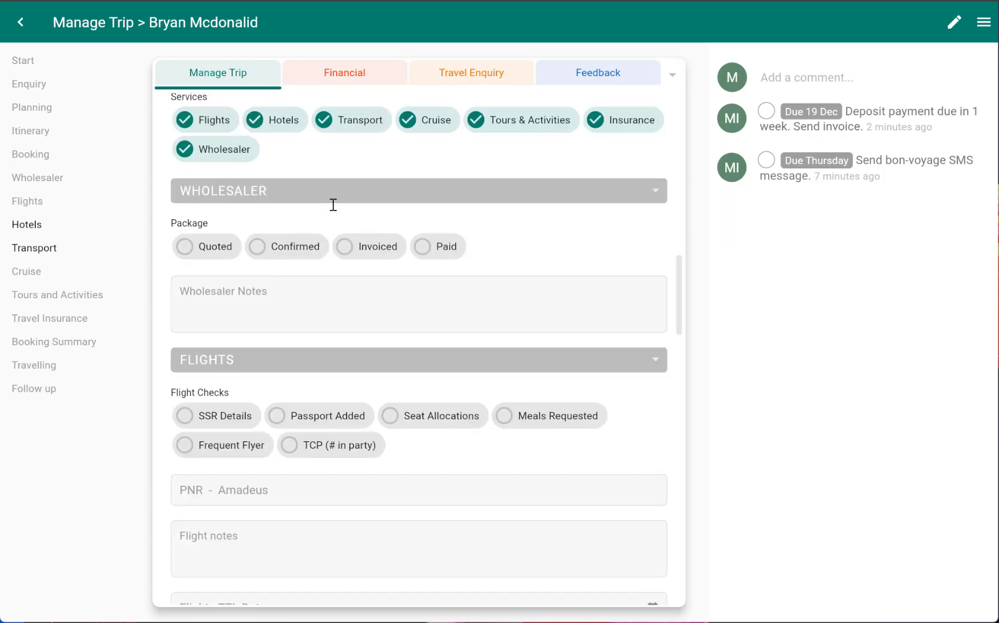
{"action": "left_click", "coordinate": [212, 120]}
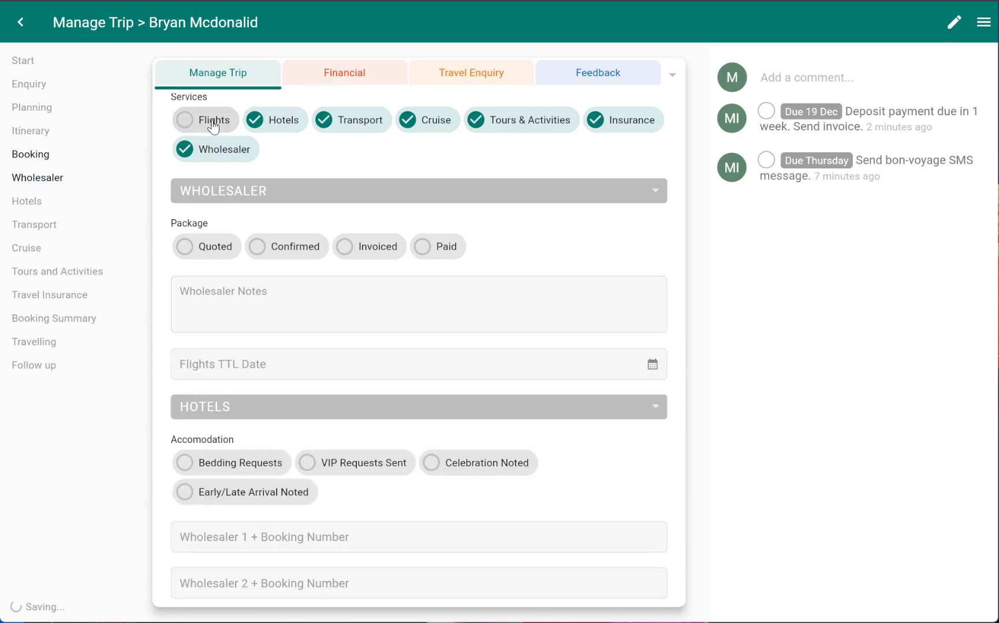
{"action": "left_click", "coordinate": [213, 124]}
{"action": "left_click", "coordinate": [214, 124]}
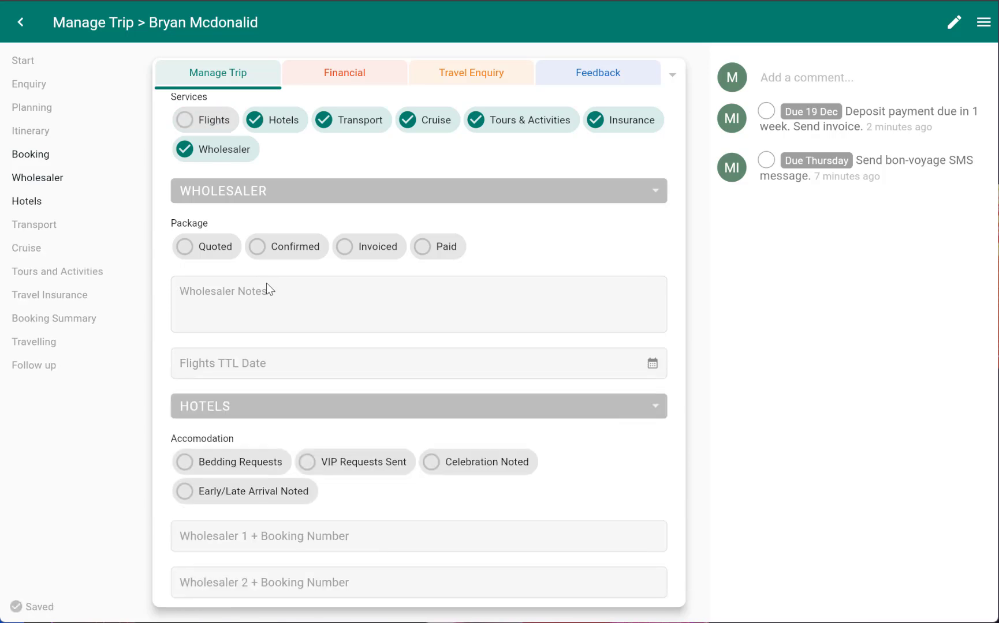
{"action": "scroll", "coordinate": [270, 292], "scroll_direction": "down", "scroll_amount": 5}
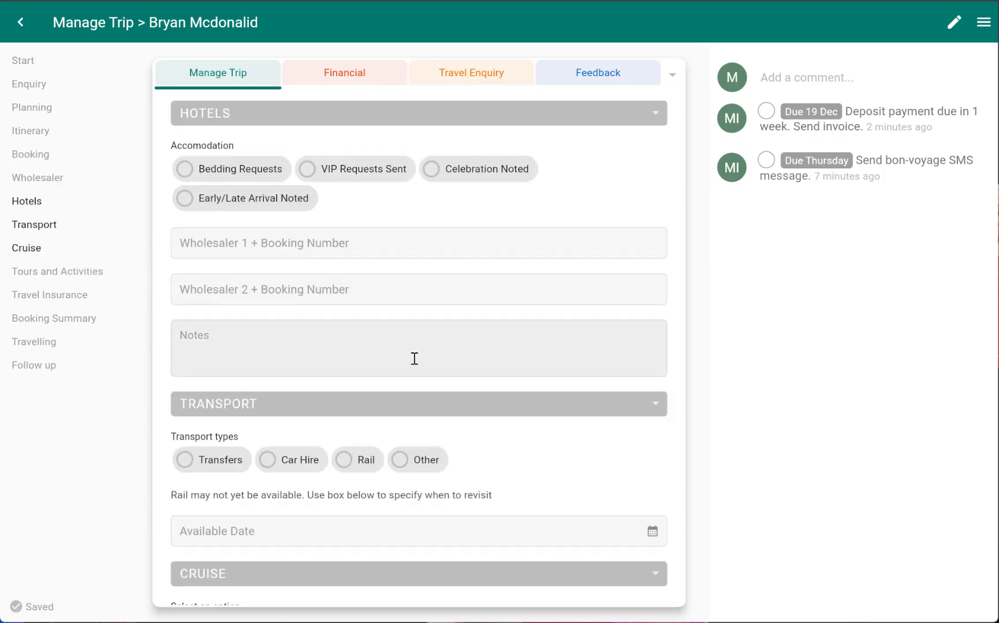
{"action": "scroll", "coordinate": [418, 340], "scroll_direction": "down", "scroll_amount": 4}
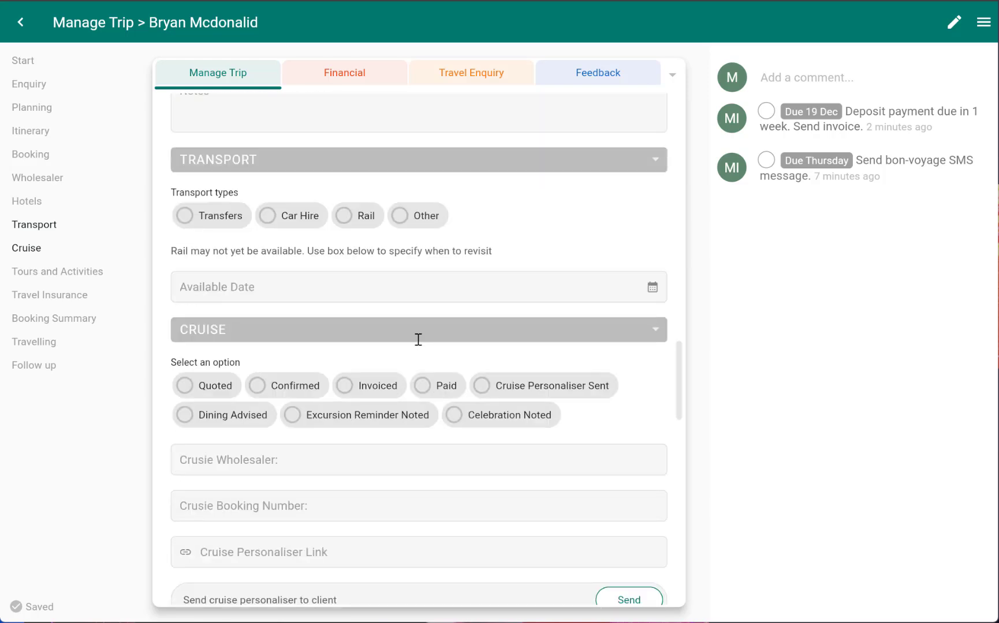
{"action": "left_click", "coordinate": [230, 225]}
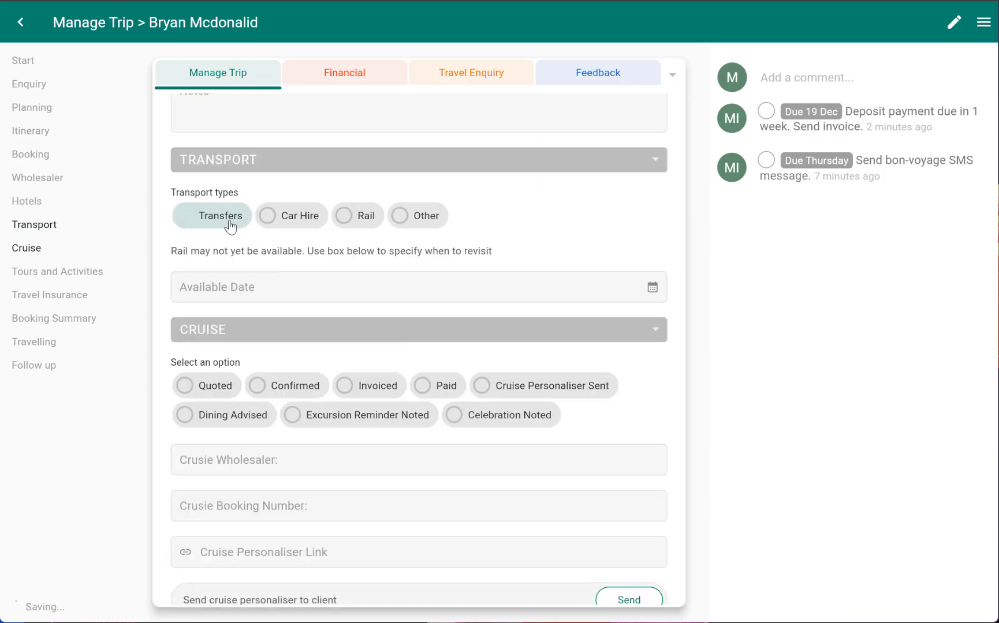
{"action": "left_click", "coordinate": [230, 225]}
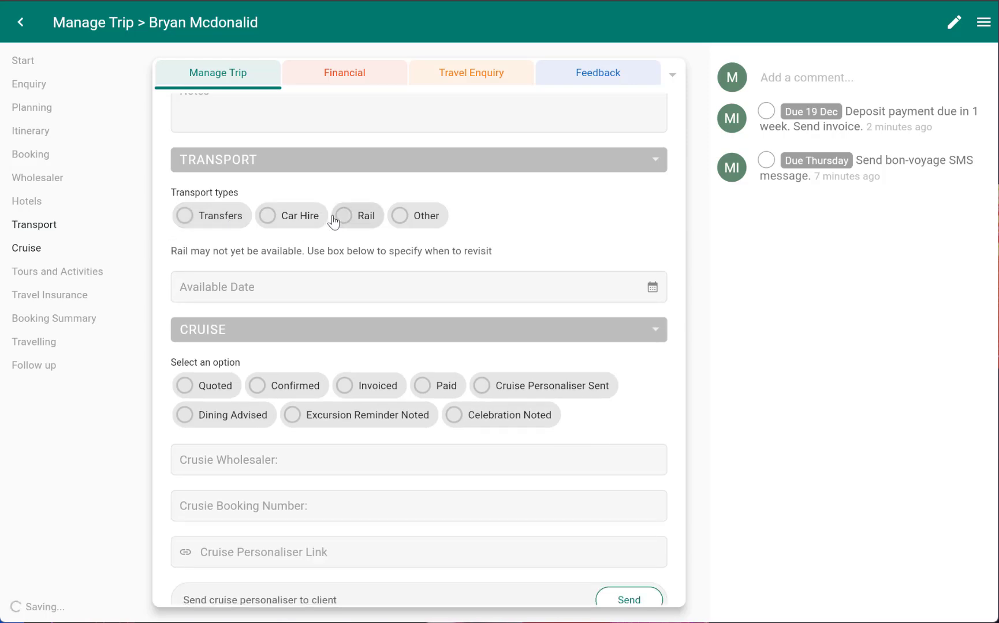
Toggle the Car Hire and Rail transport types on and off again
{"action": "left_click", "coordinate": [288, 219]}
{"action": "left_click", "coordinate": [289, 219]}
{"action": "left_click", "coordinate": [376, 219]}
{"action": "left_click", "coordinate": [376, 220]}
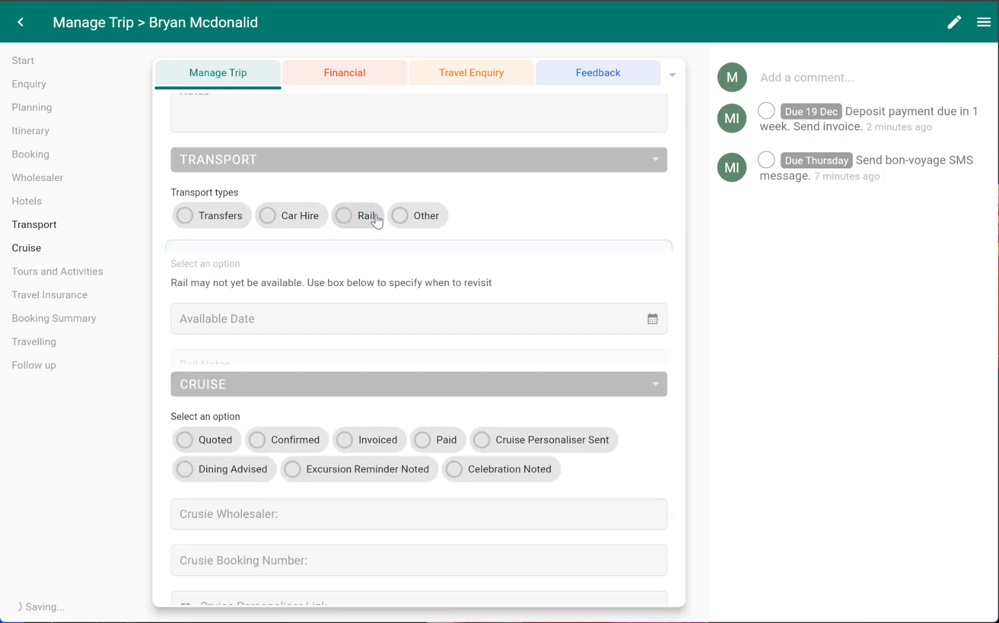
Toggle the Multi Day Tours, Coach Touring and Skiing tour types on and off to show their option panels
{"action": "scroll", "coordinate": [394, 287], "scroll_direction": "down", "scroll_amount": 3}
{"action": "scroll", "coordinate": [395, 288], "scroll_direction": "down", "scroll_amount": 2}
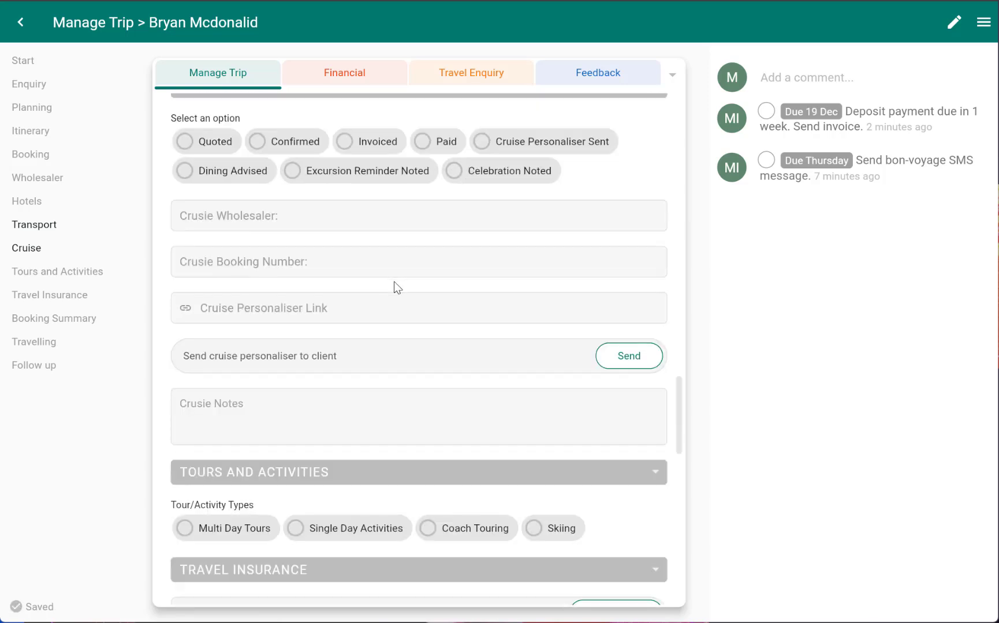
{"action": "scroll", "coordinate": [395, 288], "scroll_direction": "up", "scroll_amount": 1}
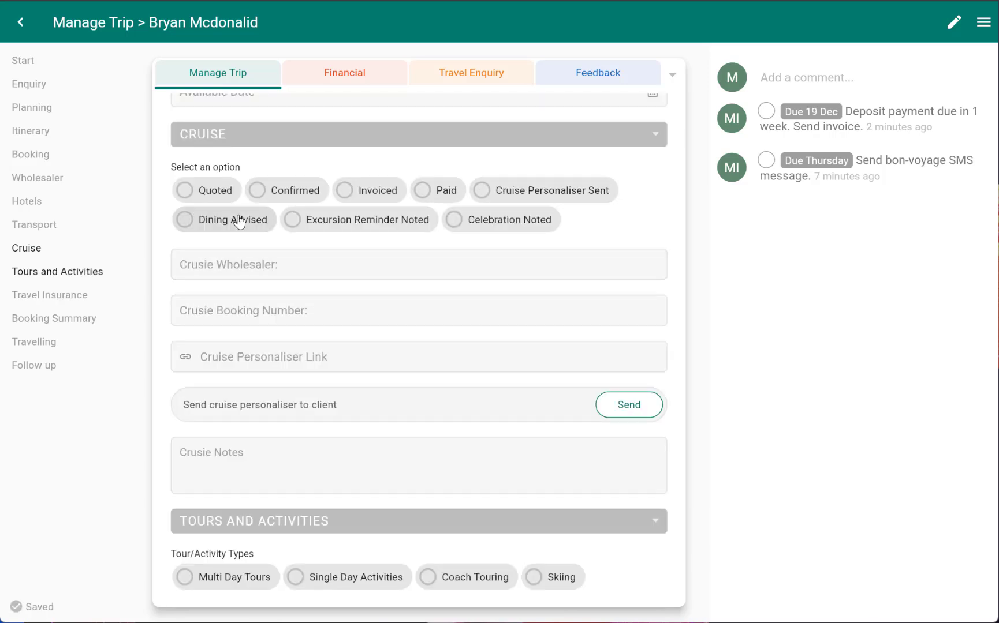
{"action": "scroll", "coordinate": [326, 222], "scroll_direction": "down", "scroll_amount": 6}
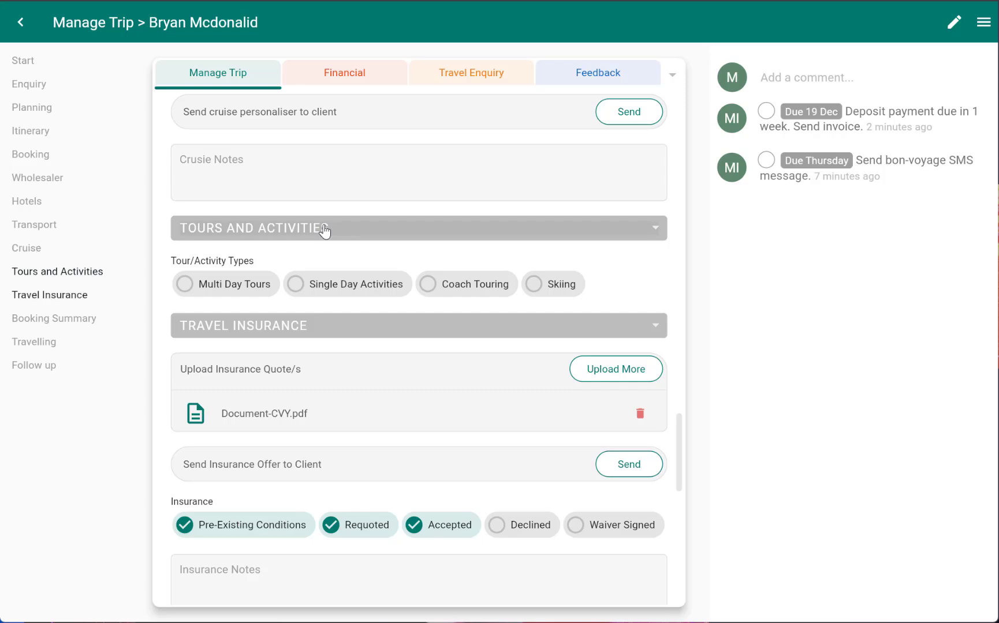
{"action": "scroll", "coordinate": [325, 229], "scroll_direction": "down", "scroll_amount": 3}
{"action": "scroll", "coordinate": [326, 229], "scroll_direction": "up", "scroll_amount": 2}
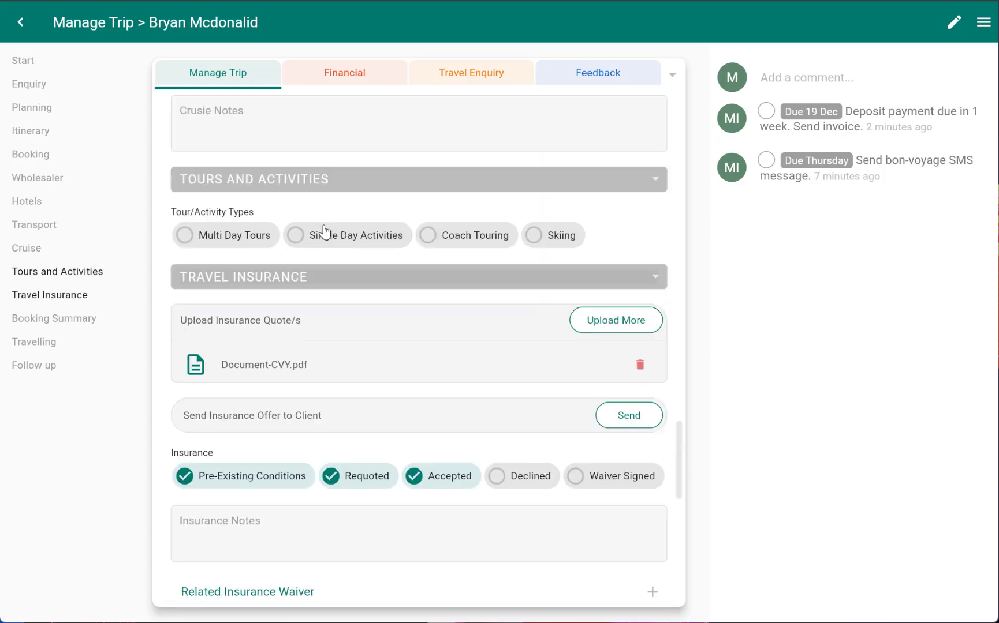
{"action": "left_click", "coordinate": [242, 237]}
{"action": "left_click", "coordinate": [254, 234]}
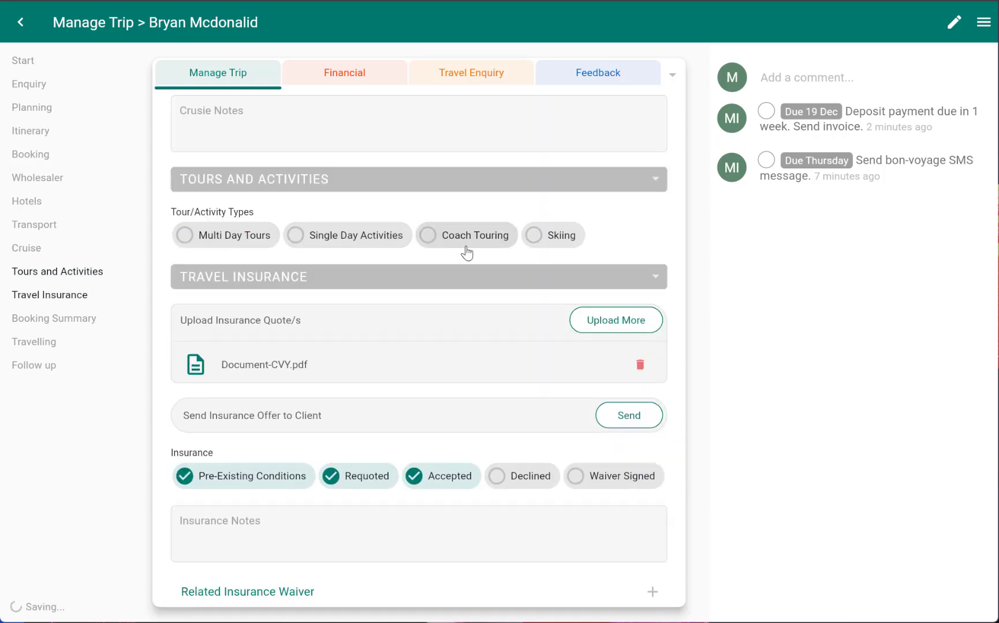
{"action": "left_click", "coordinate": [466, 236]}
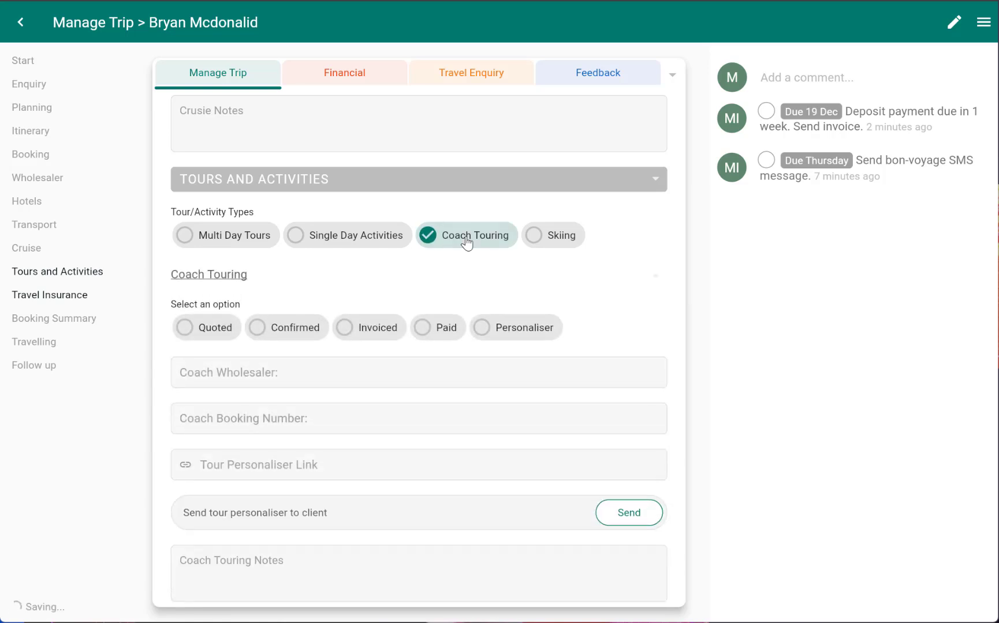
{"action": "left_click", "coordinate": [466, 241]}
{"action": "left_click", "coordinate": [549, 243]}
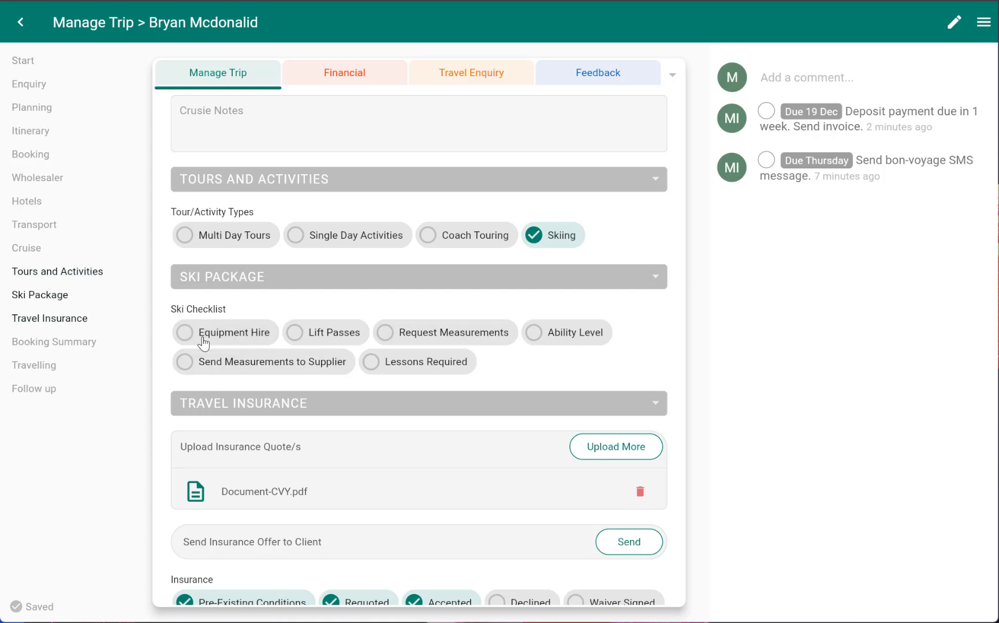
{"action": "left_click", "coordinate": [576, 242]}
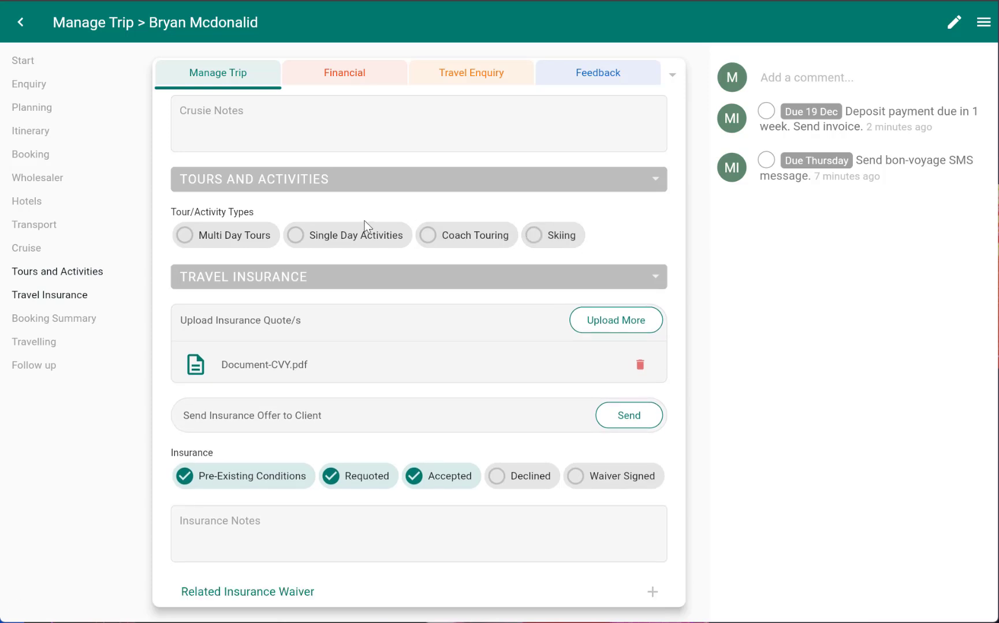
Review the Booking, Wholesaler, Hotels and Transport sections of the trip
{"action": "scroll", "coordinate": [345, 238], "scroll_direction": "up", "scroll_amount": 4}
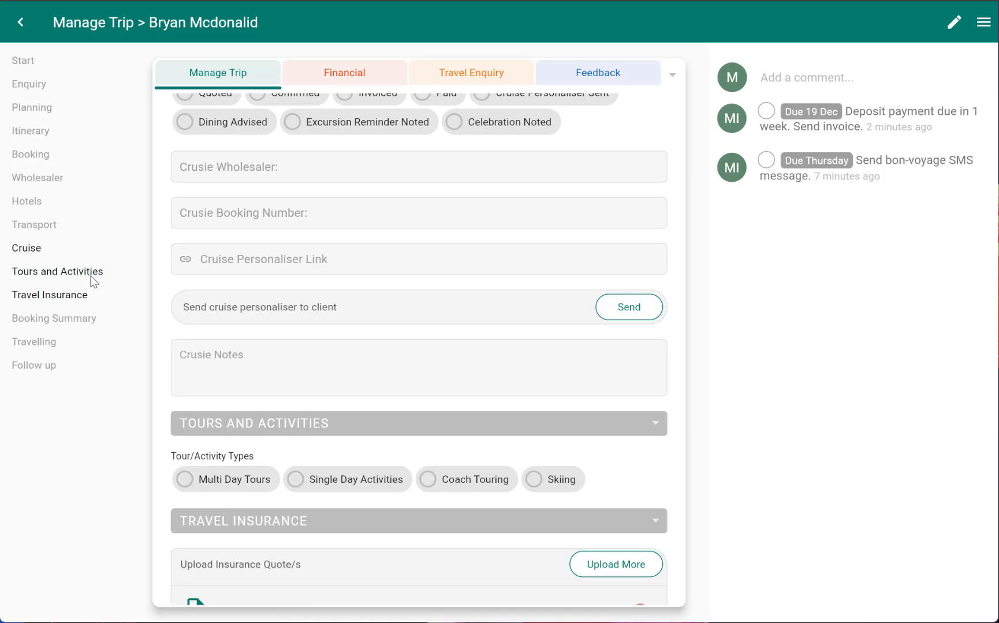
{"action": "scroll", "coordinate": [300, 357], "scroll_direction": "up", "scroll_amount": 5}
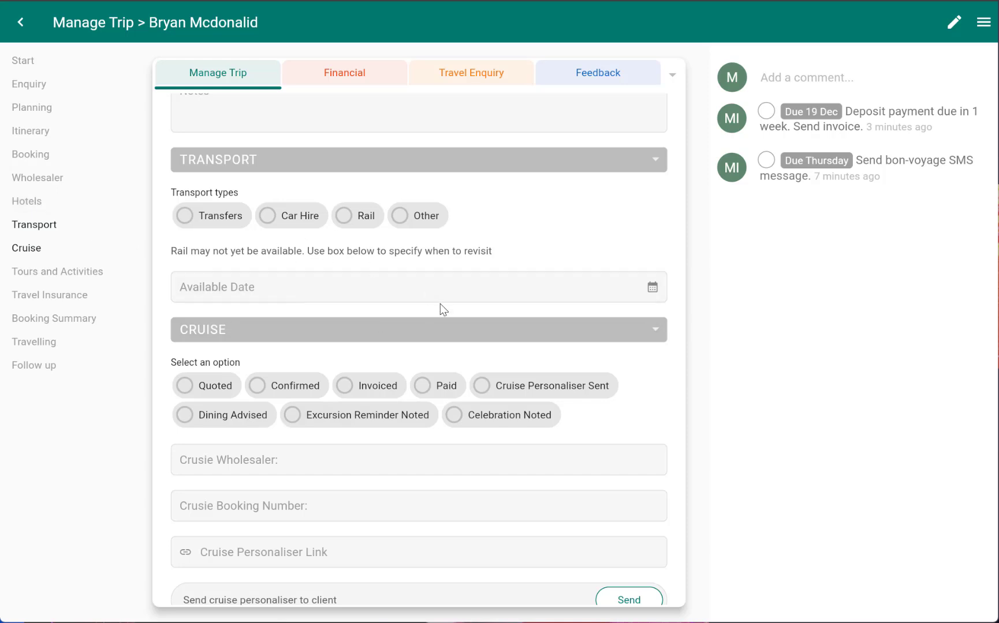
{"action": "scroll", "coordinate": [440, 310], "scroll_direction": "up", "scroll_amount": 5}
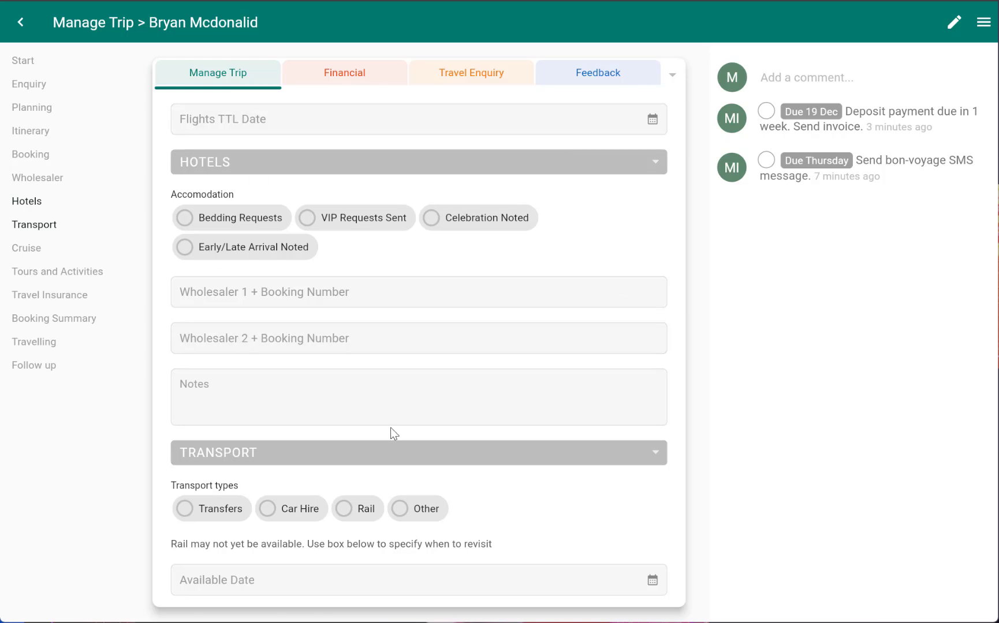
{"action": "scroll", "coordinate": [422, 263], "scroll_direction": "up", "scroll_amount": 5}
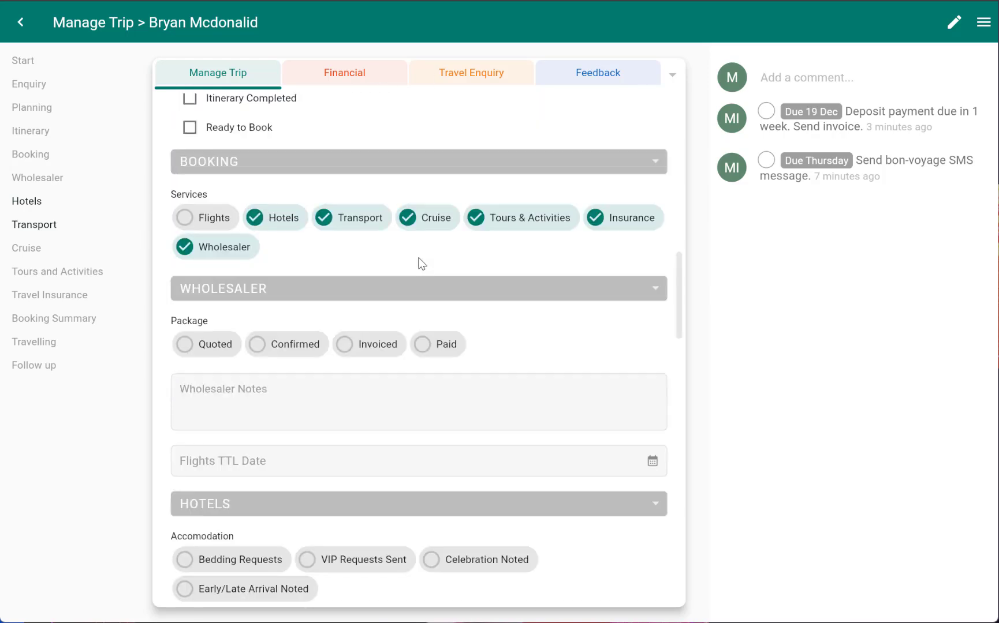
{"action": "scroll", "coordinate": [411, 283], "scroll_direction": "down", "scroll_amount": 4}
{"action": "scroll", "coordinate": [406, 283], "scroll_direction": "down", "scroll_amount": 2}
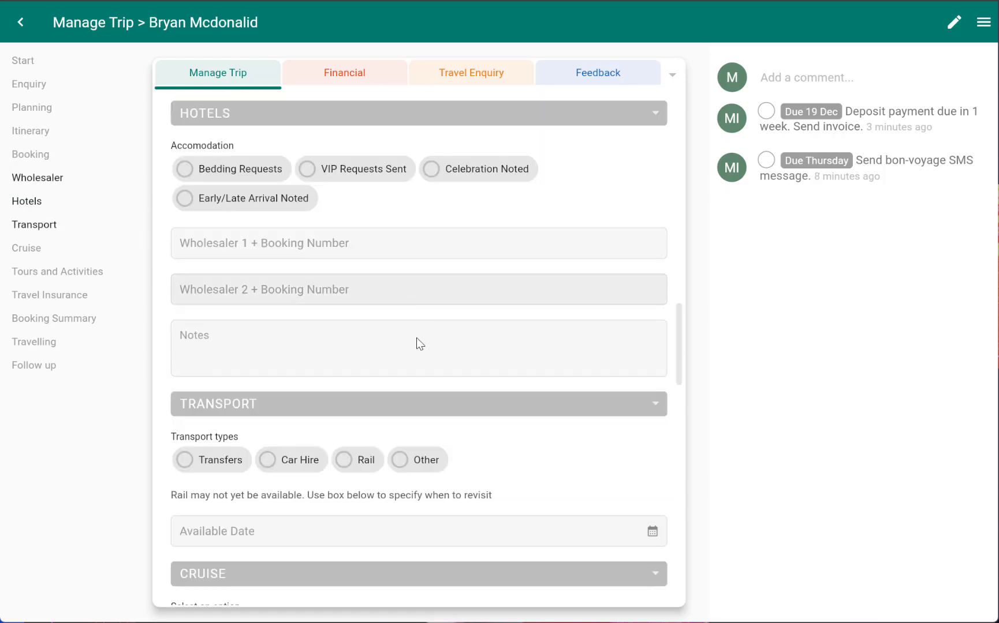